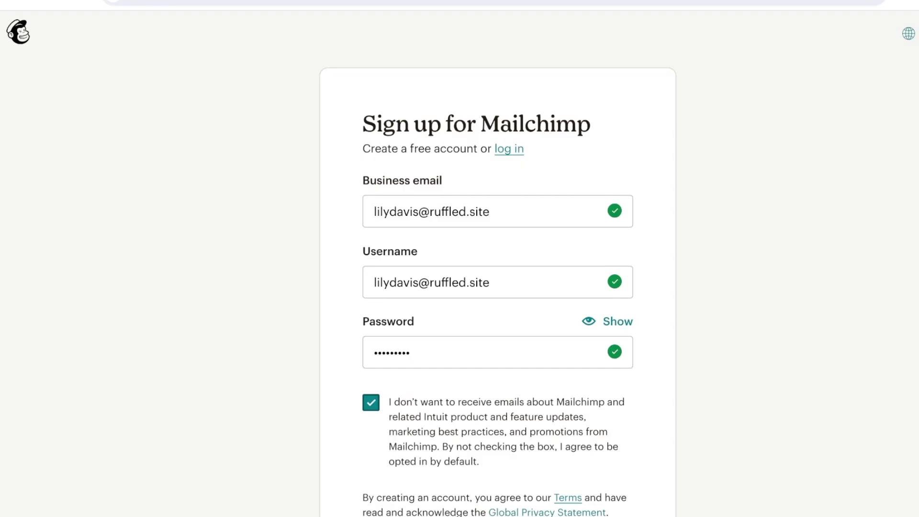
Submit the completed Mailchimp sign-up form
scroll(479, 258, "down", 4)
scroll(479, 259, "up", 3)
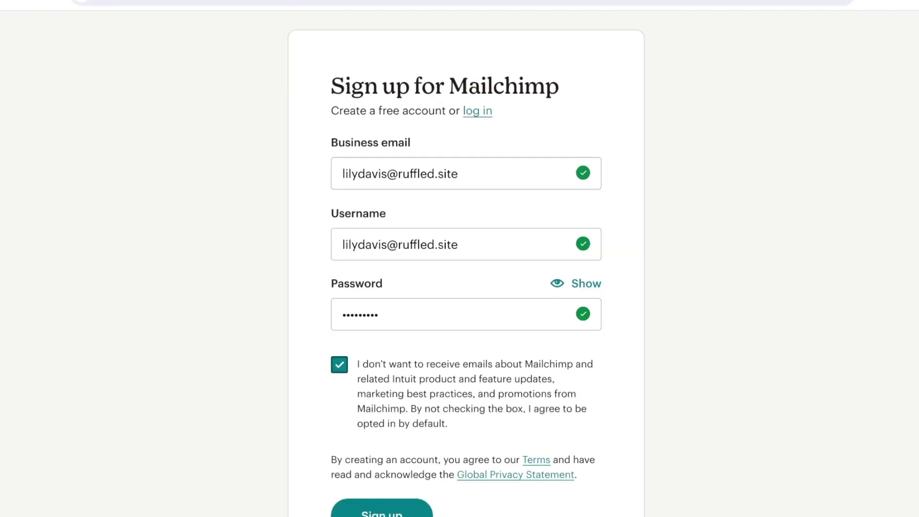
scroll(466, 258, "down", 3)
key("Tab")
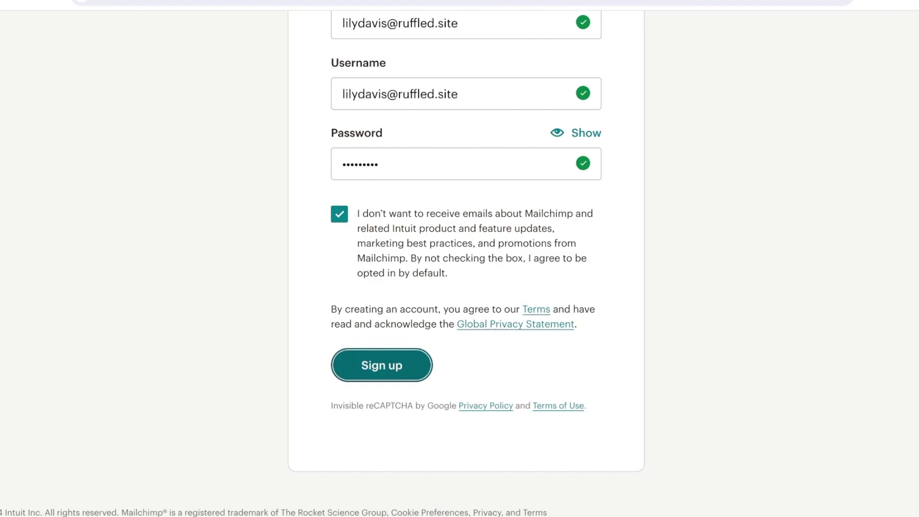
key("Return")
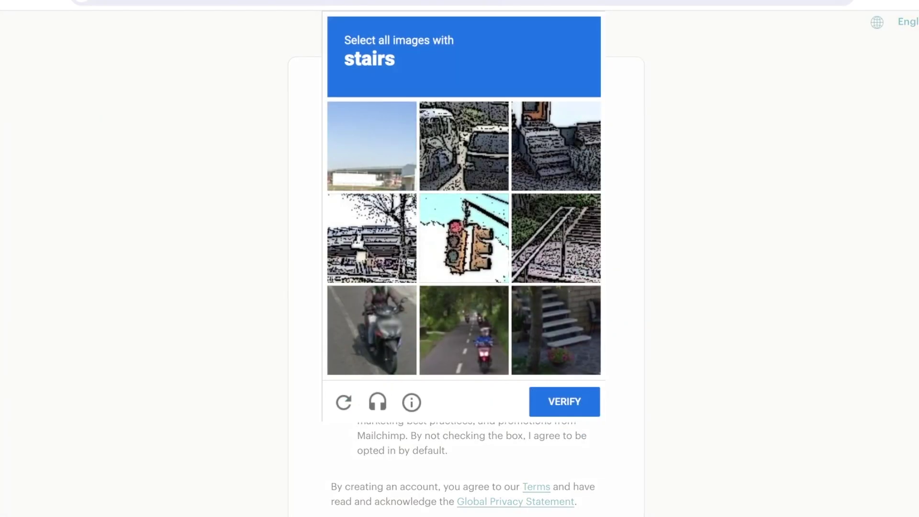
Tick the three stairs tiles in the reCAPTCHA and verify
left_click(556, 330)
left_click(555, 238)
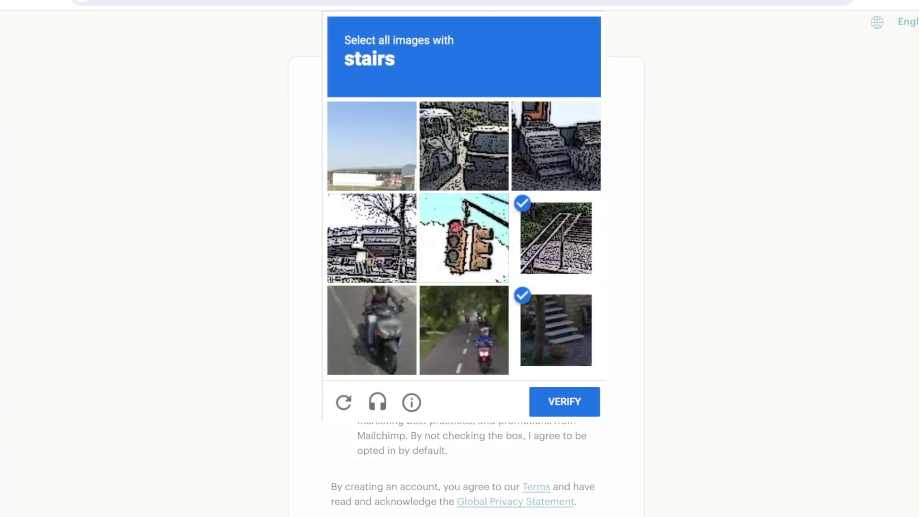
left_click(555, 145)
left_click(564, 401)
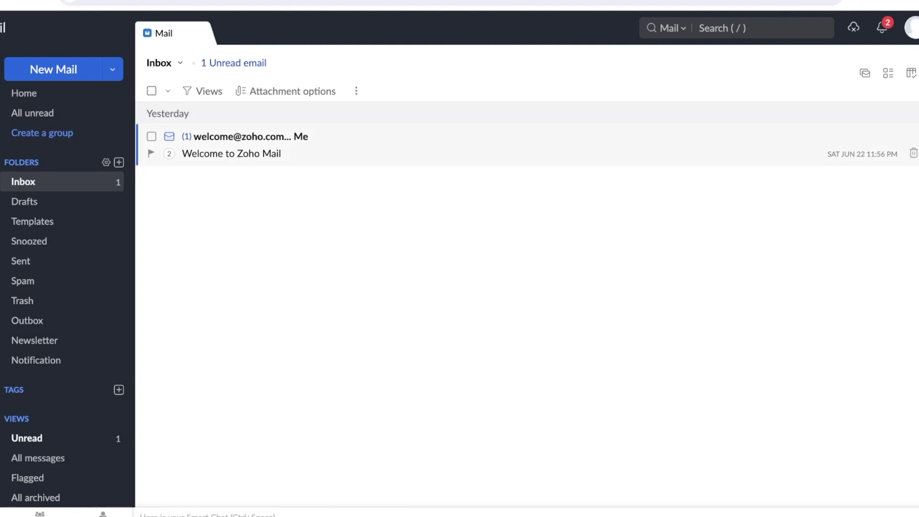
Read the Welcome to Zoho Mail message, returning to it after a look at Streams
left_click(239, 145)
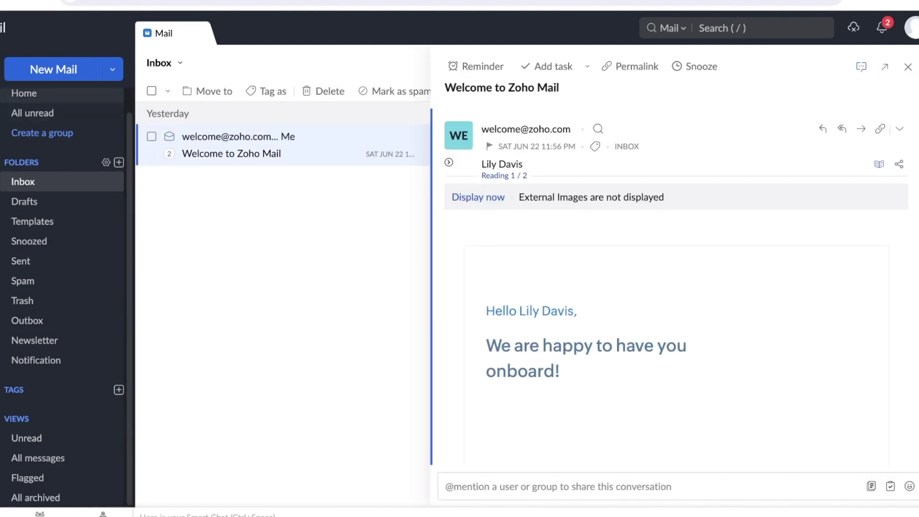
left_click(24, 93)
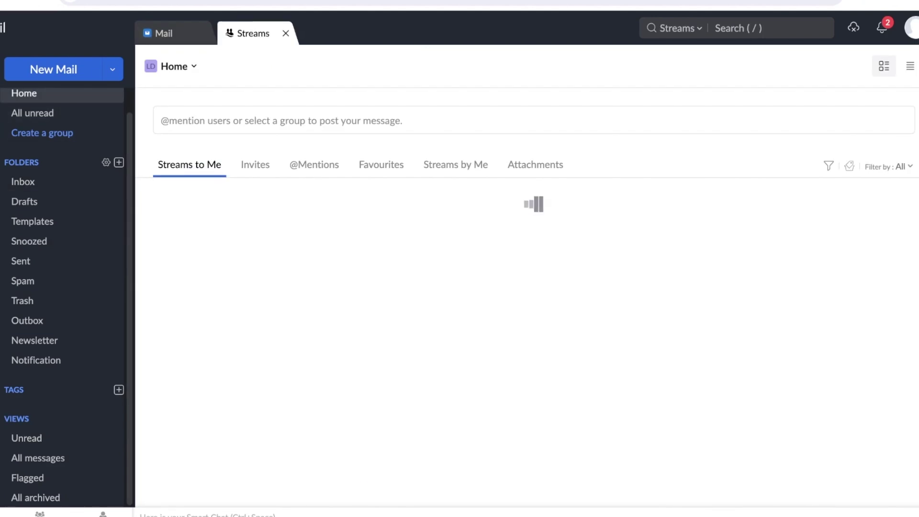
left_click(23, 181)
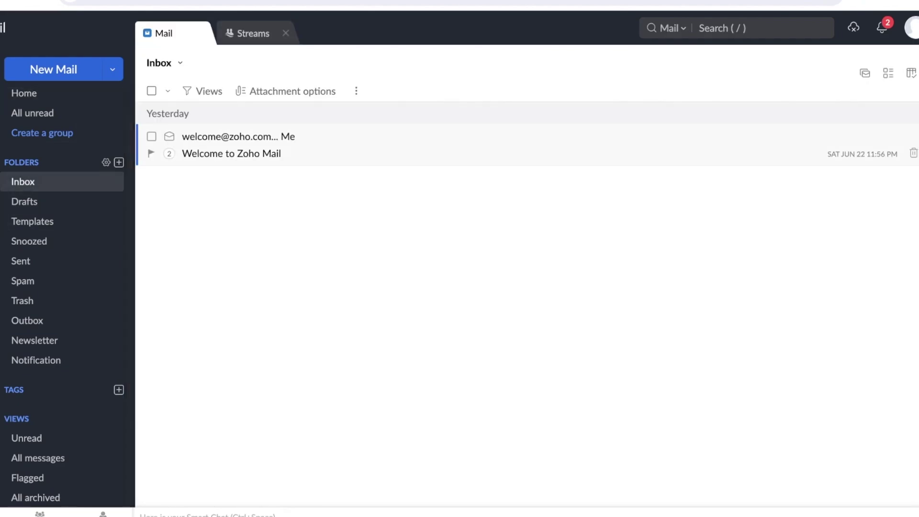
left_click(287, 145)
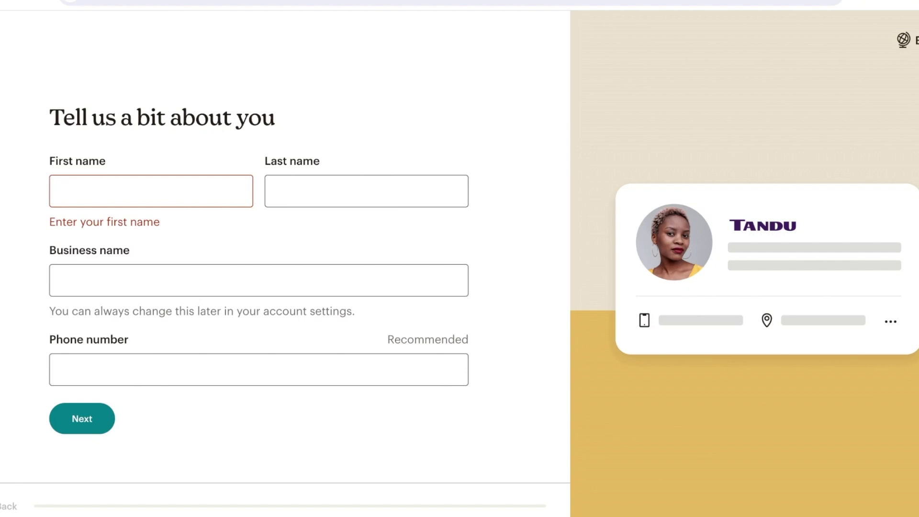
Enter your first and last name and the business name Ruffled, then continue
left_click(144, 191)
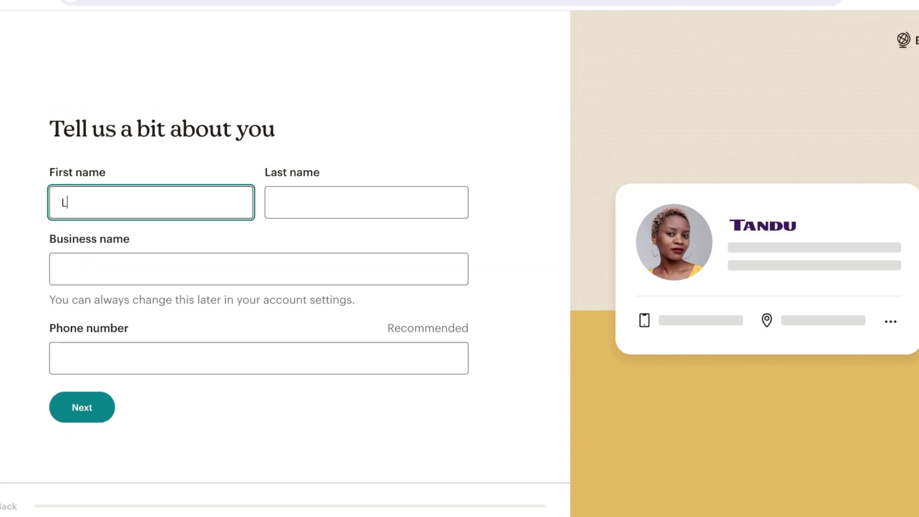
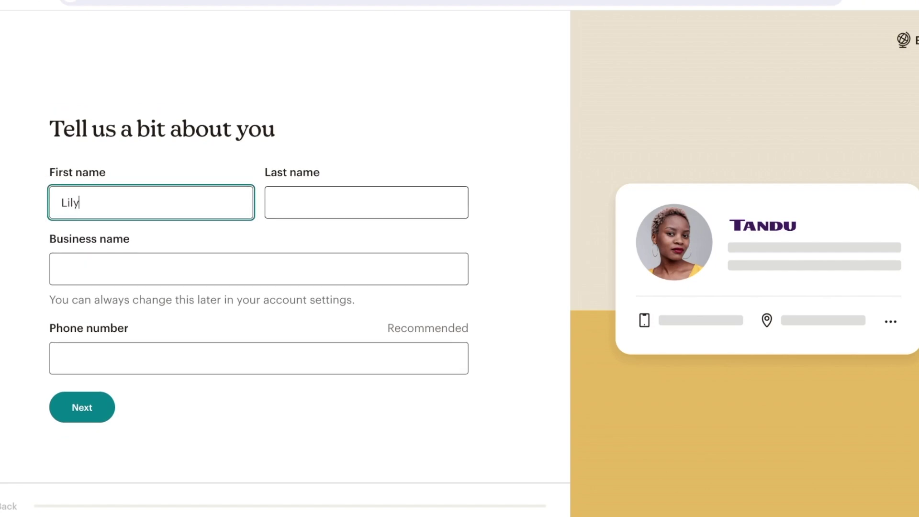
left_click(366, 202)
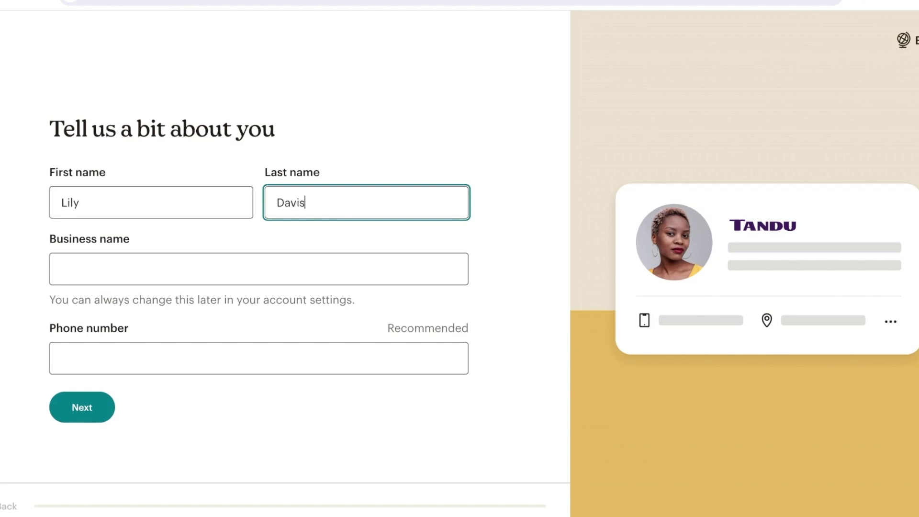
left_click(258, 268)
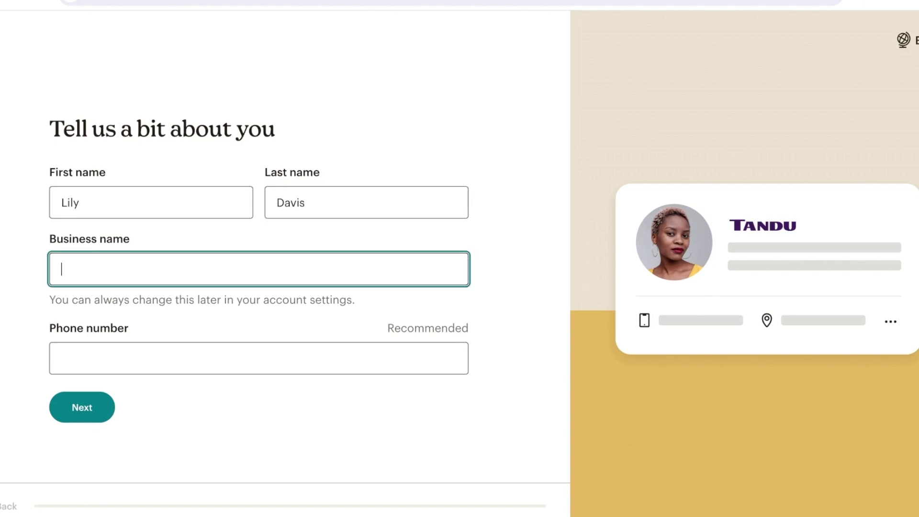
type("Ruffled")
key("Return")
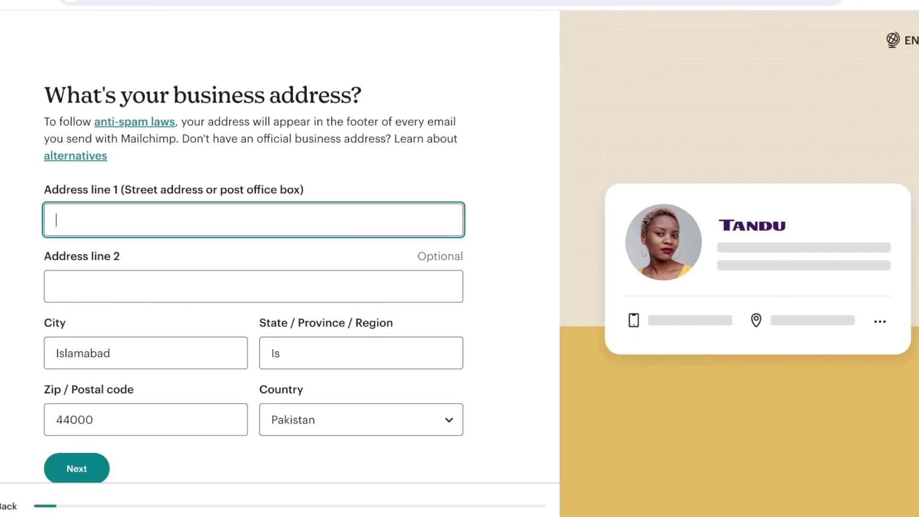
Fill in the business street address from the suggestion plus the postal code, and submit
type("Zil")
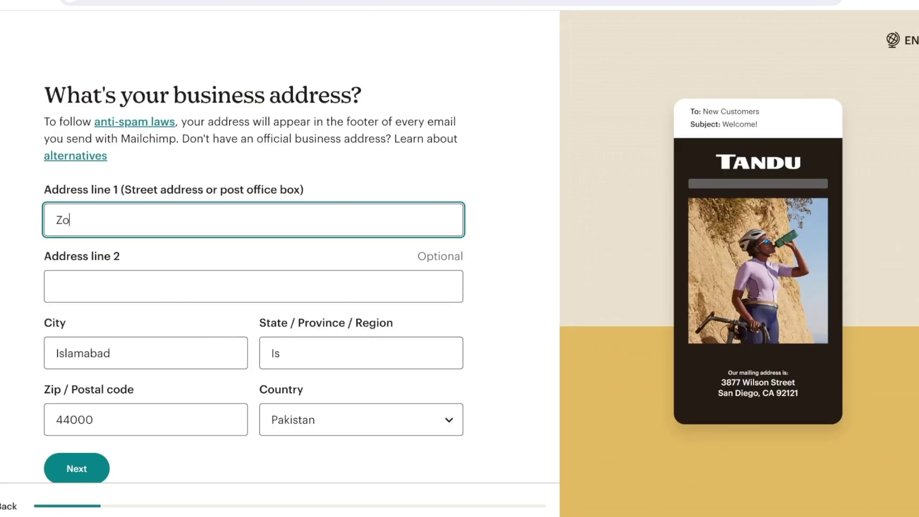
key("BackSpace")
key("BackSpace")
key("BackSpace")
type("F")
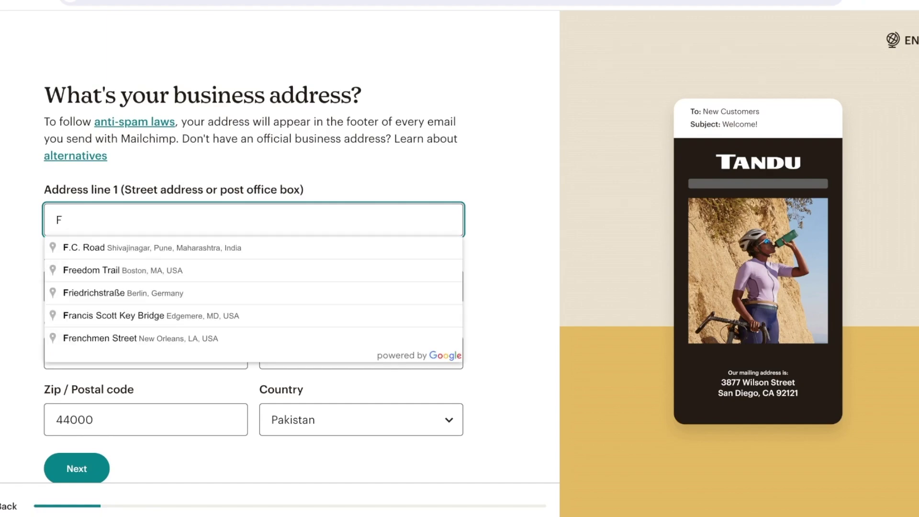
type("6 Marka")
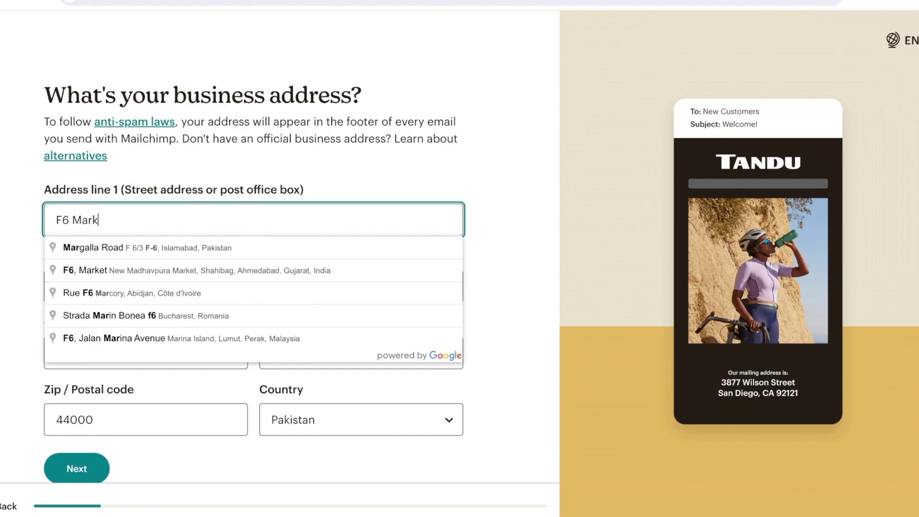
key("BackSpace")
key("BackSpace")
key("Return")
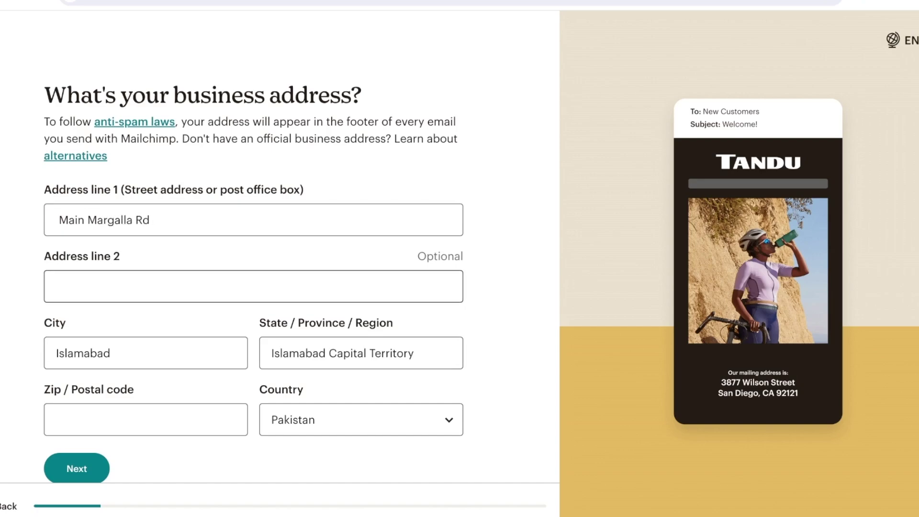
type("44100")
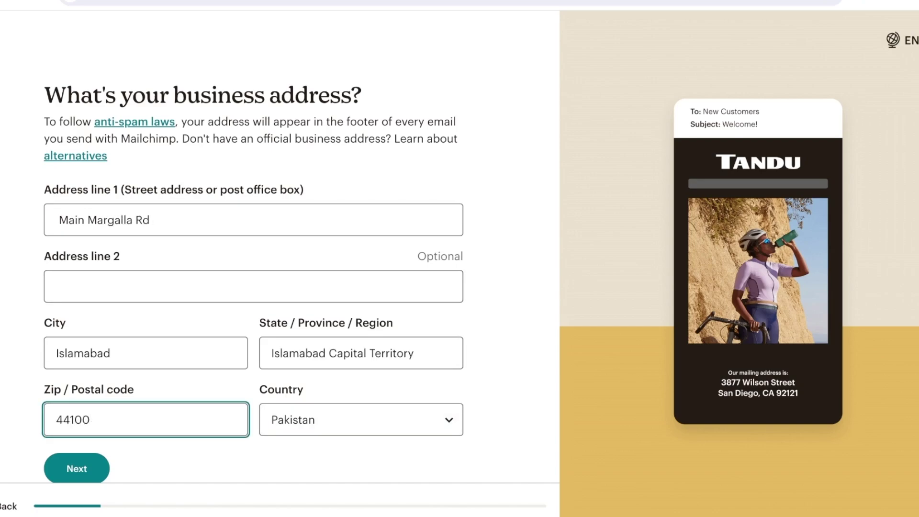
key("Return")
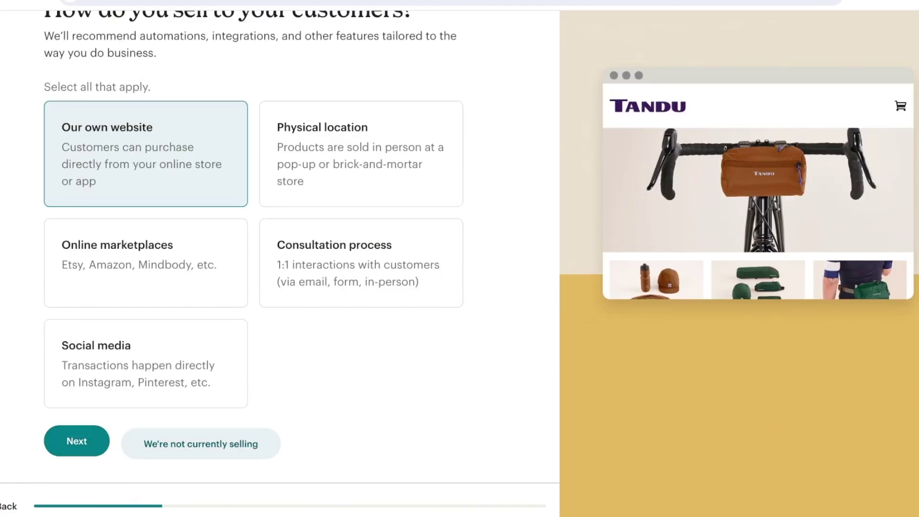
Pick Our own website, skip goals, features and brand import, confirm Clothing Stores, skip contacts
left_click(200, 443)
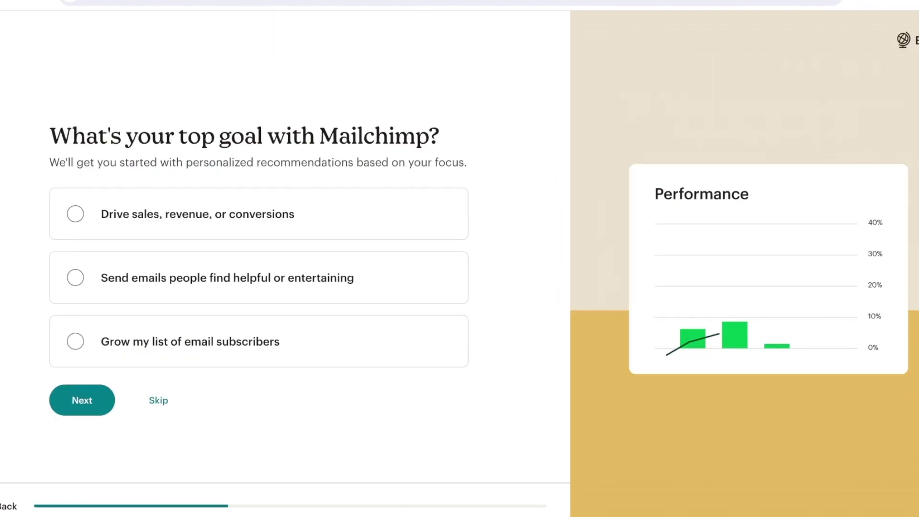
left_click(159, 401)
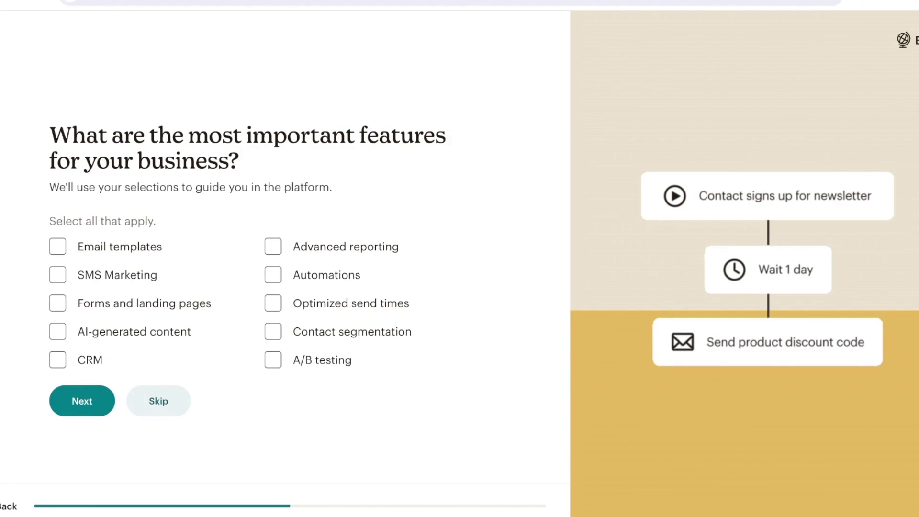
left_click(158, 400)
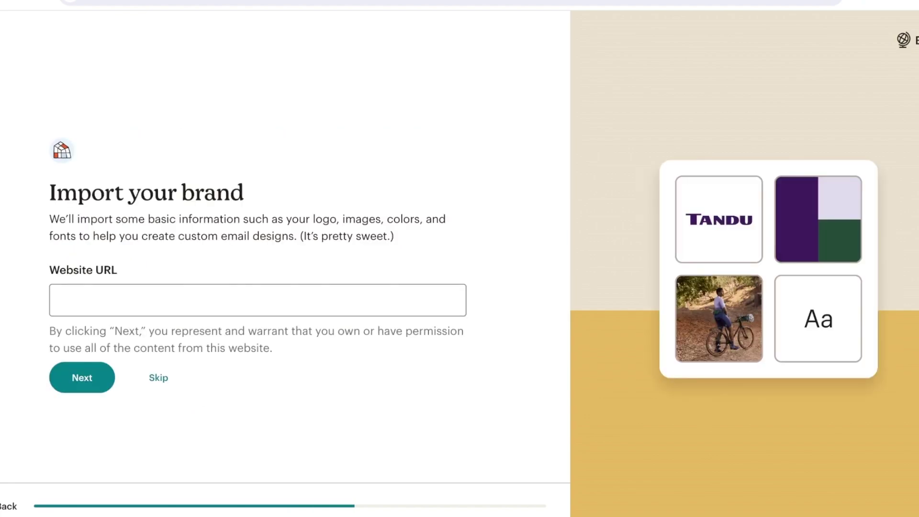
left_click(159, 378)
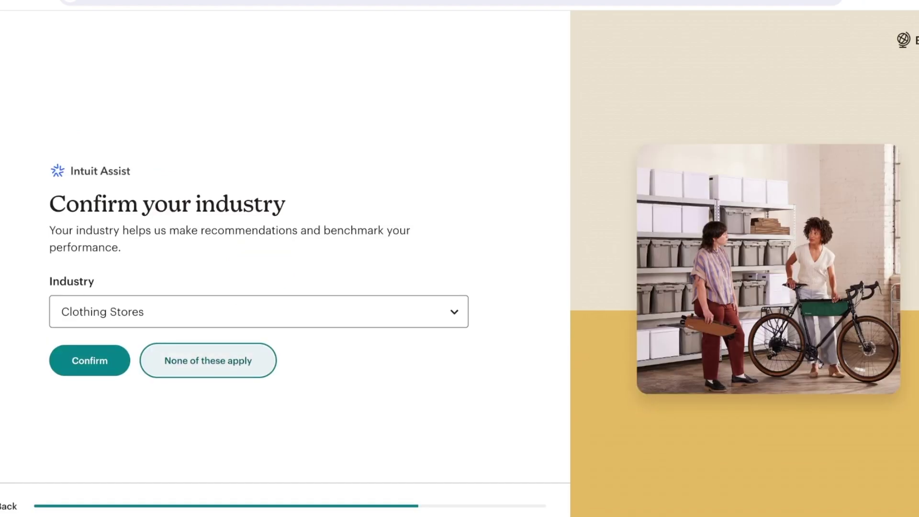
key("Return")
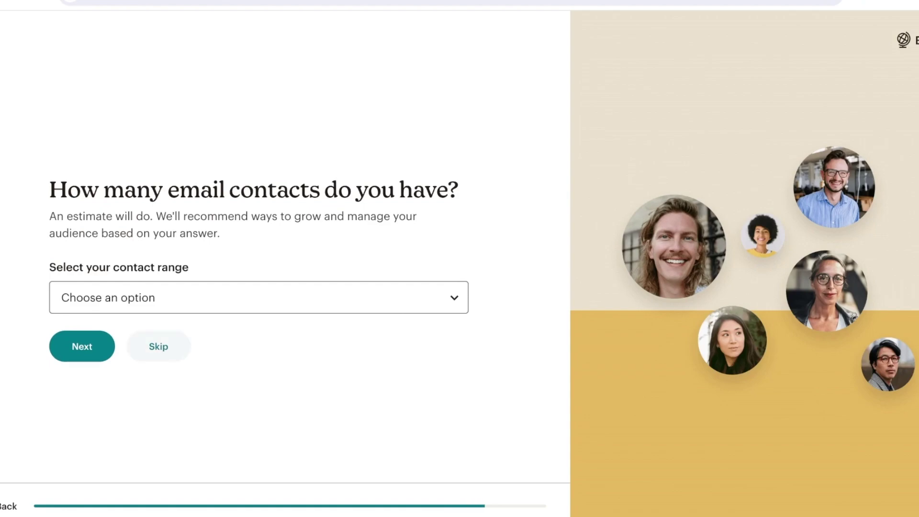
key("Return")
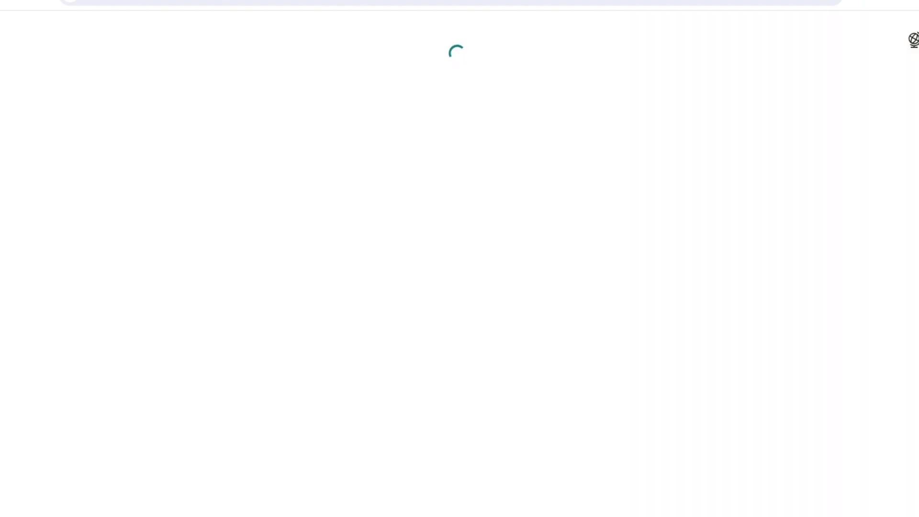
Choose Continue Free on the pricing page to reach the Home dashboard
scroll(459, 263, "down", 15)
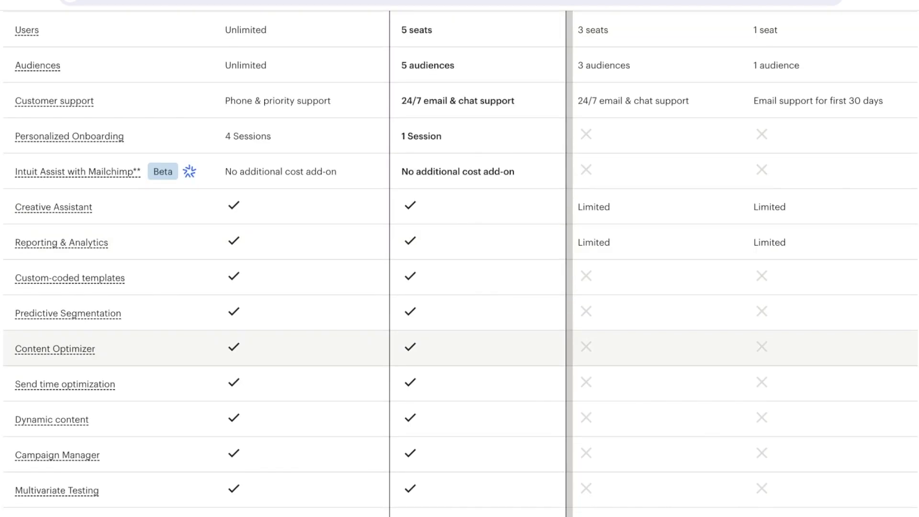
scroll(459, 263, "up", 8)
key("Return")
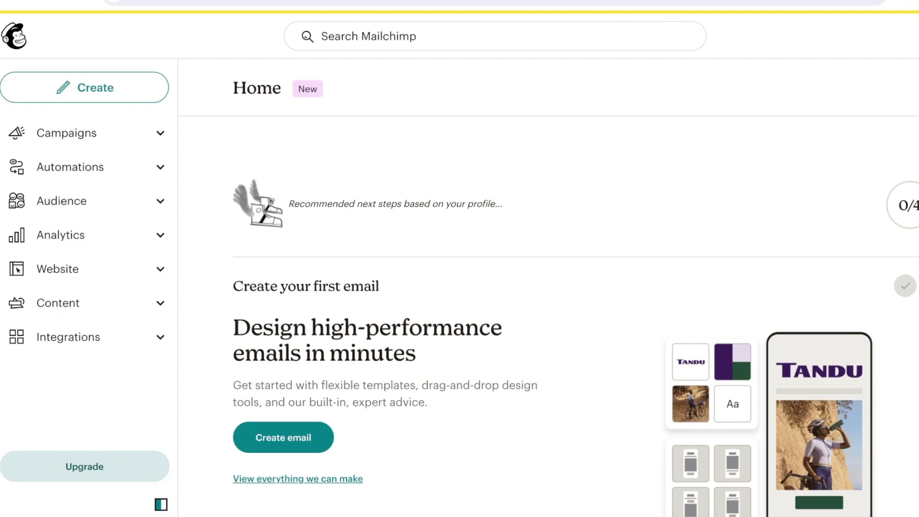
Go to the Website section and choose Set Up Your Site
left_click(58, 268)
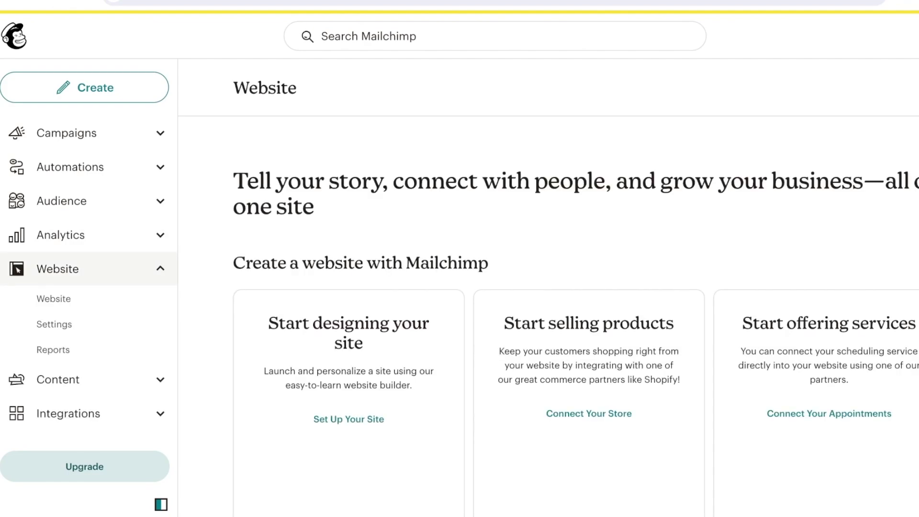
scroll(549, 316, "down", 3)
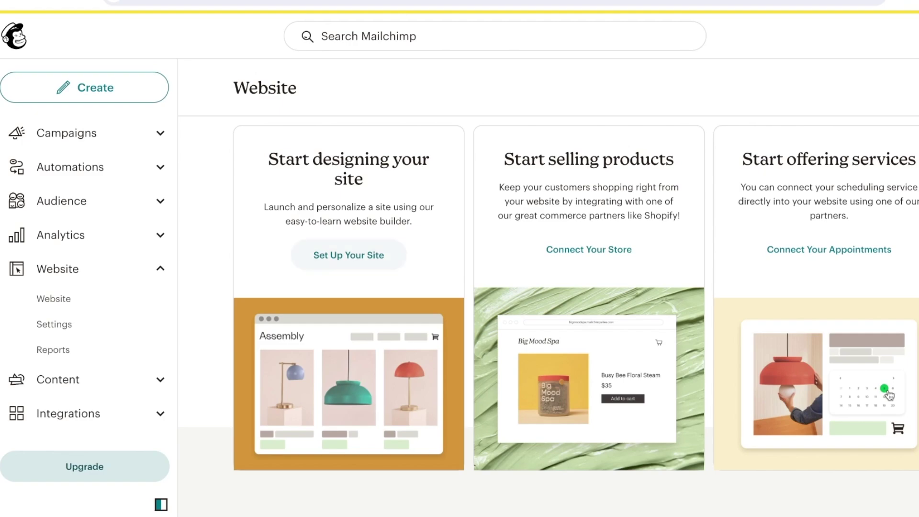
left_click(348, 255)
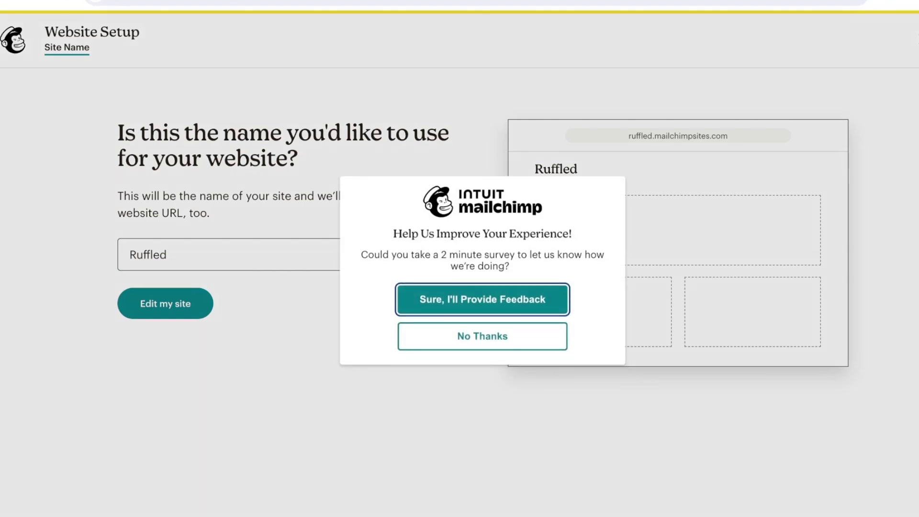
Dismiss the survey and rename the site from Ruffled to 'Style Course 101', entering the editor
left_click(482, 338)
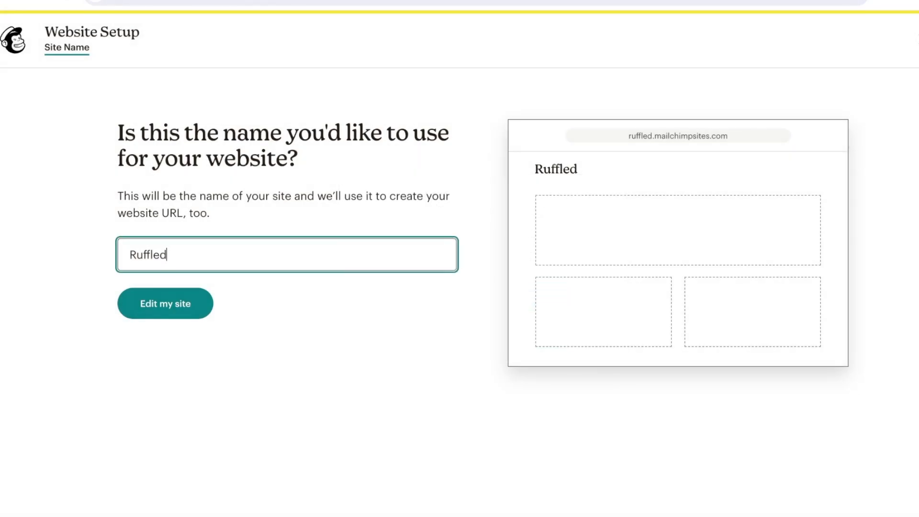
key("ctrl+a")
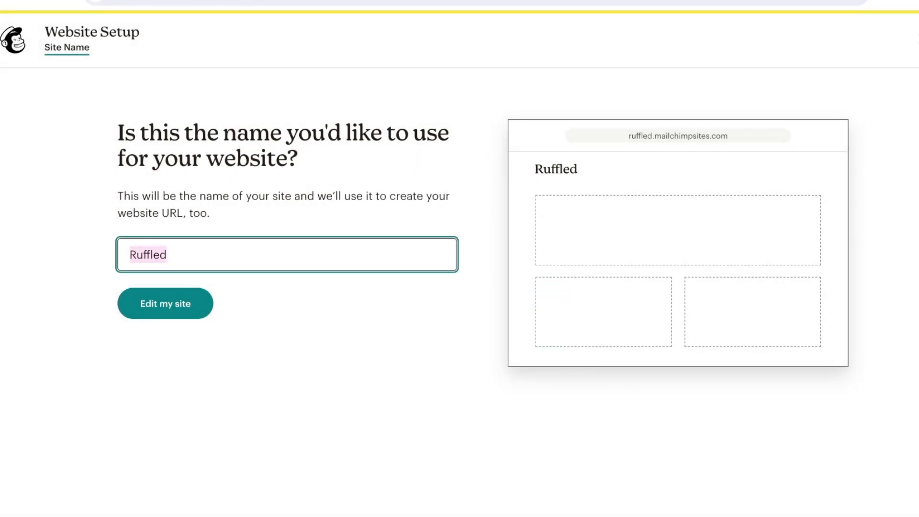
key("BackSpace")
type("A")
key("BackSpace")
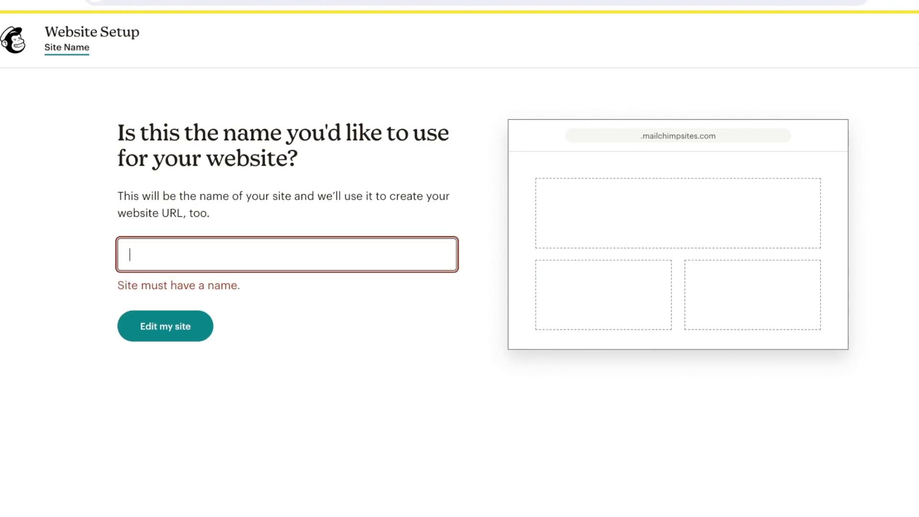
type("Co")
key("BackSpace")
key("BackSpace")
type("Style ")
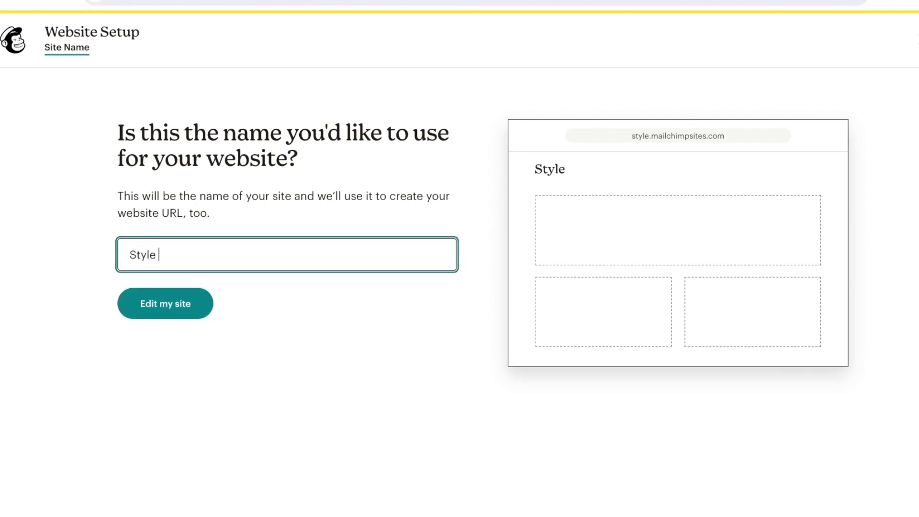
type("Course 101")
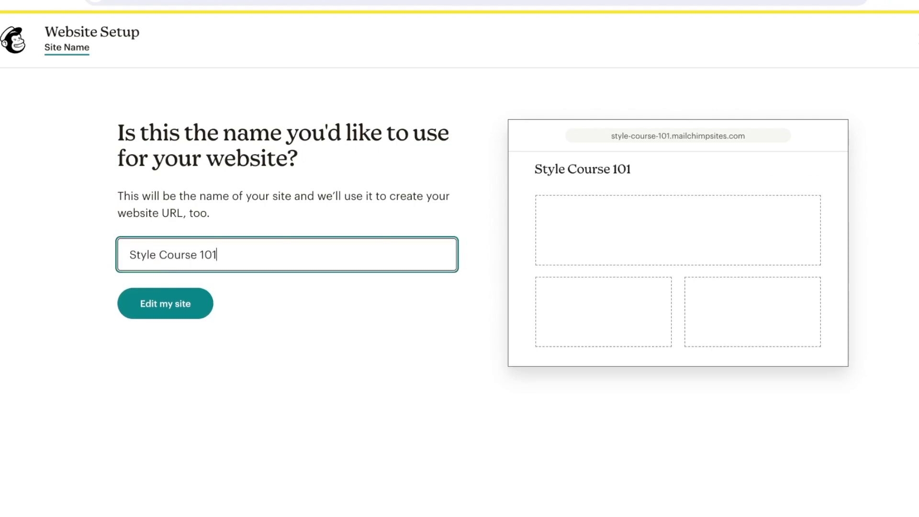
key("Return")
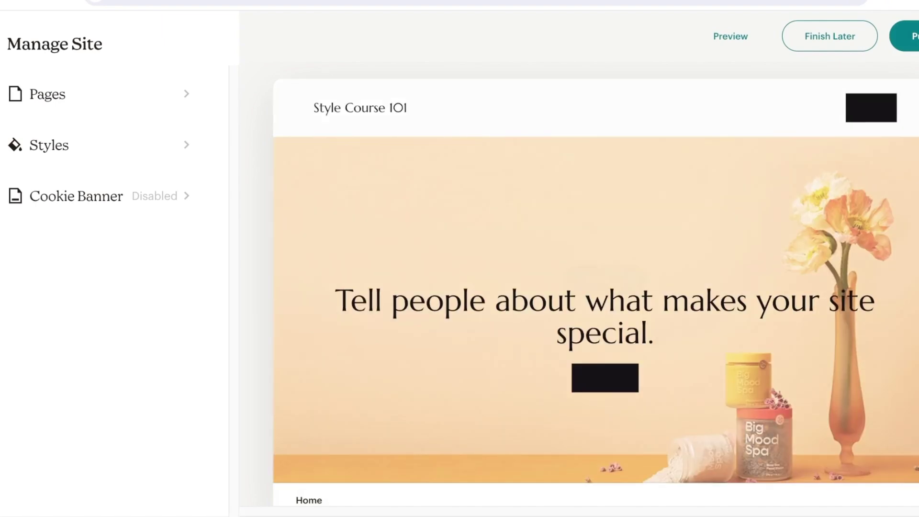
Browse the Pages list and the Home page, then bring up the site's Styles settings
left_click(96, 94)
left_click(7, 39)
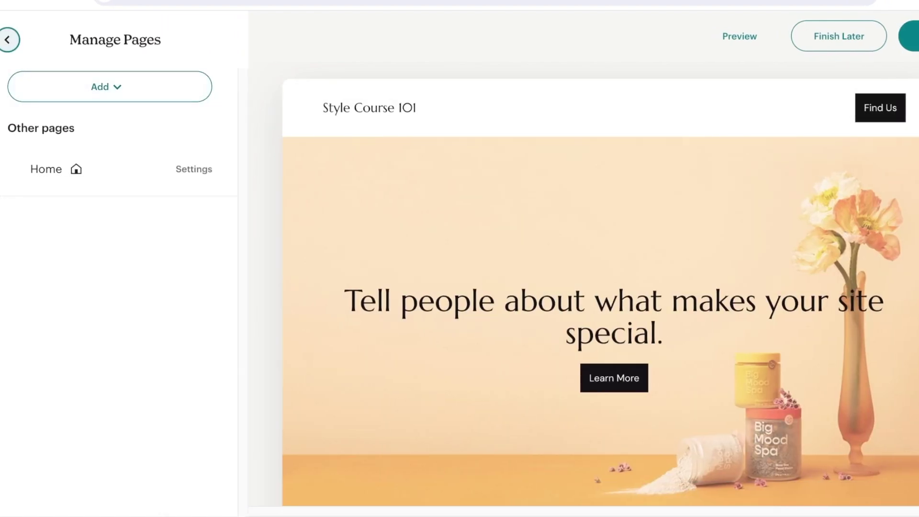
left_click(48, 144)
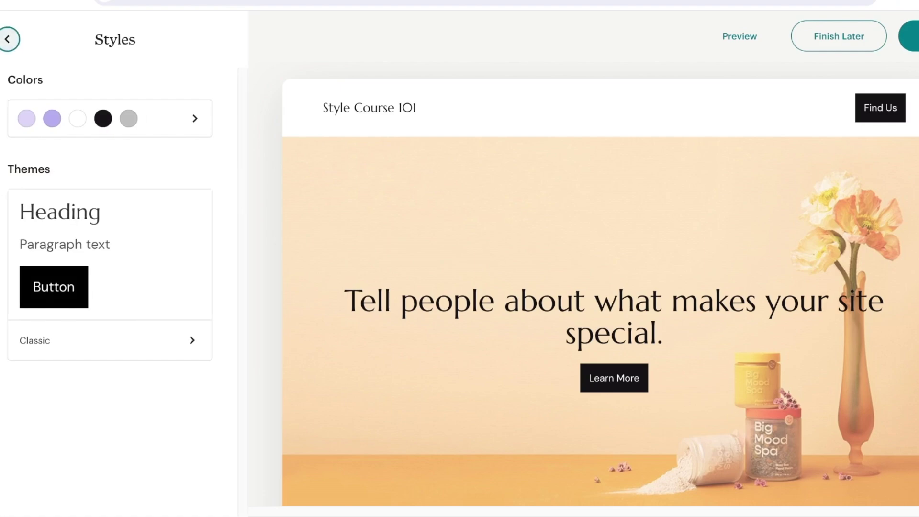
left_click(7, 39)
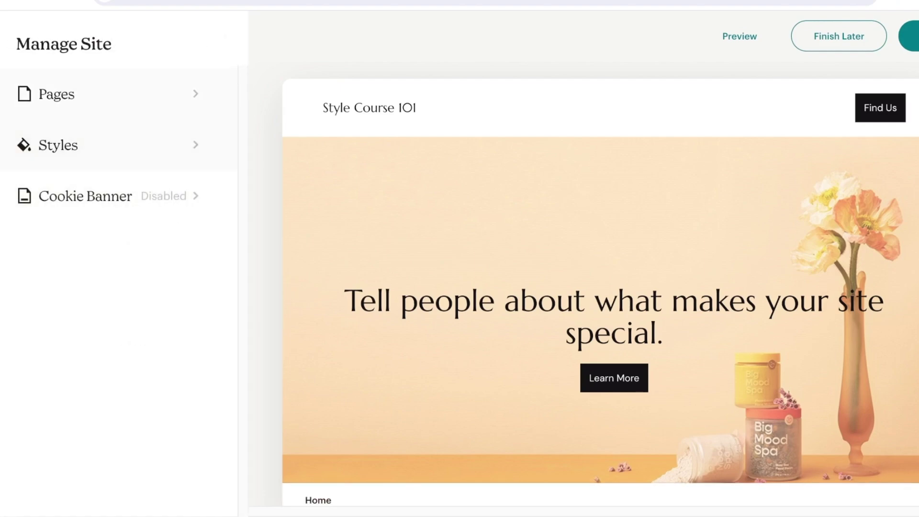
left_click(96, 94)
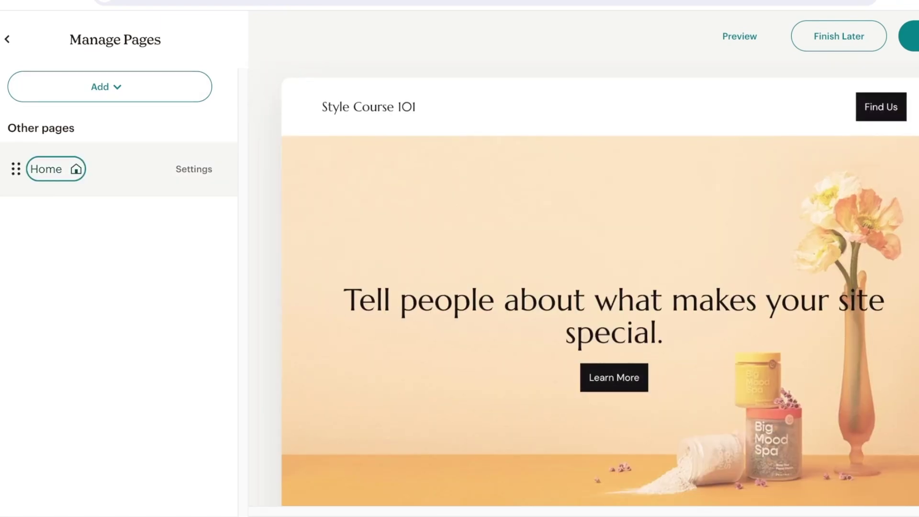
left_click(46, 169)
left_click(43, 36)
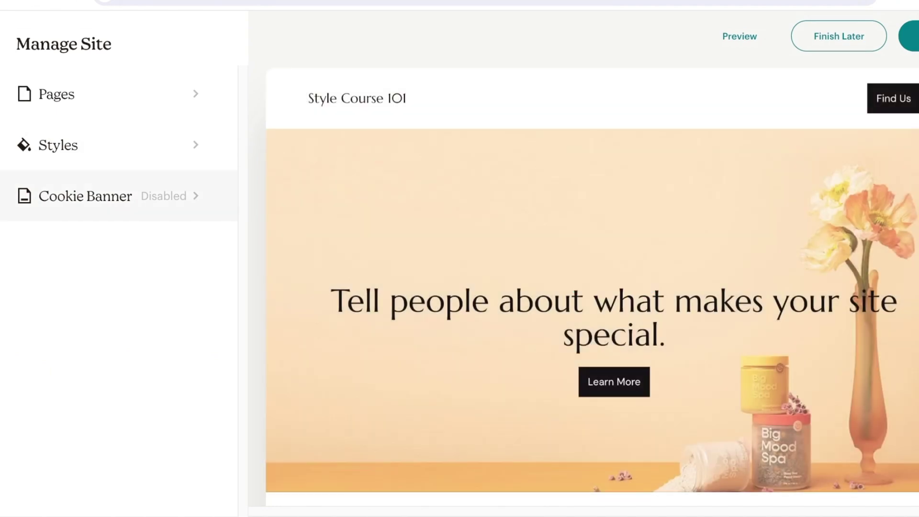
left_click(57, 145)
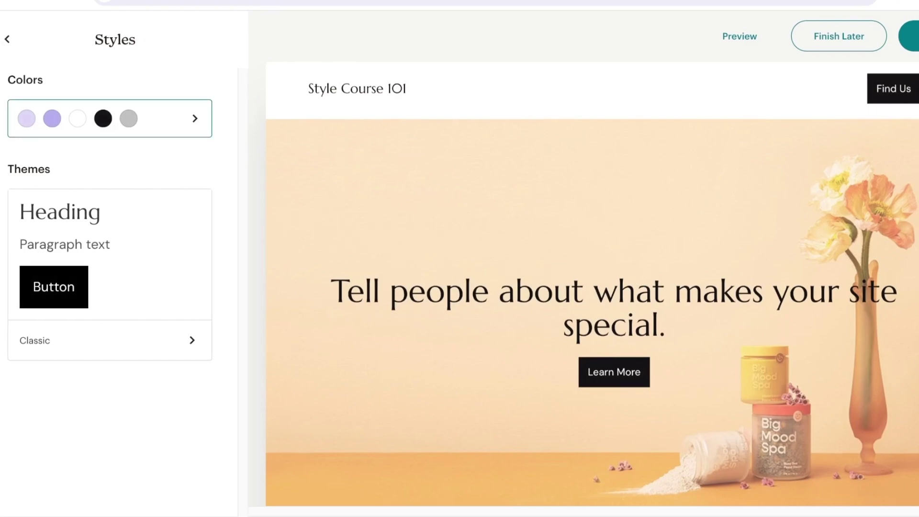
Preview several colour schemes under Colors and keep the original black-button scheme
left_click(109, 118)
scroll(110, 311, "down", 4)
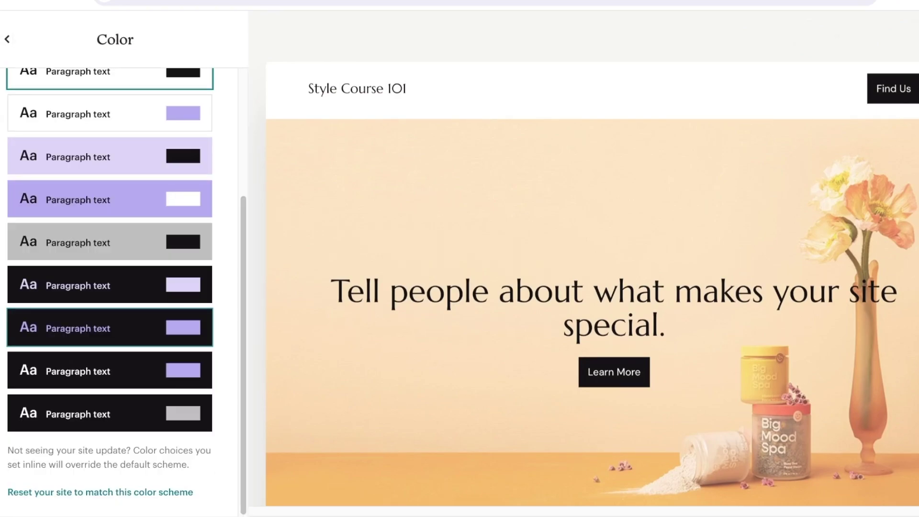
scroll(110, 311, "up", 4)
scroll(110, 312, "down", 1)
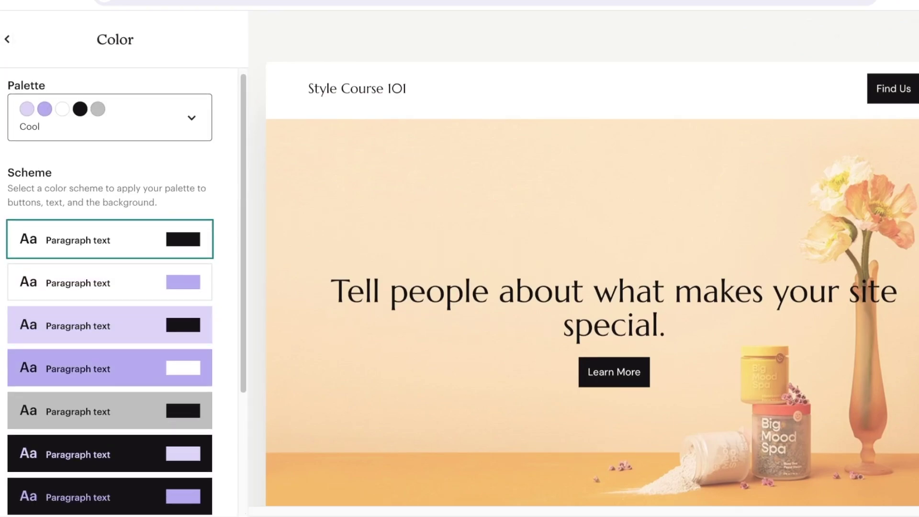
left_click(110, 283)
left_click(110, 325)
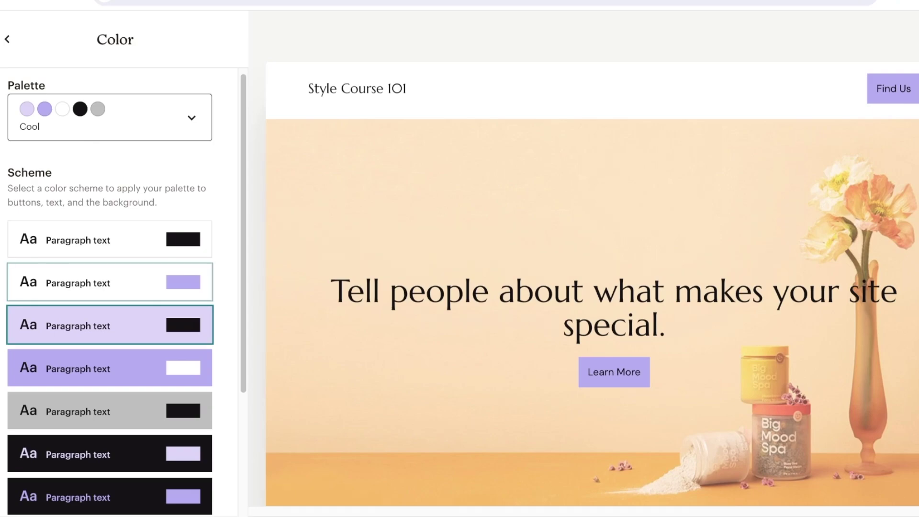
left_click(110, 410)
left_click(110, 497)
left_click(111, 454)
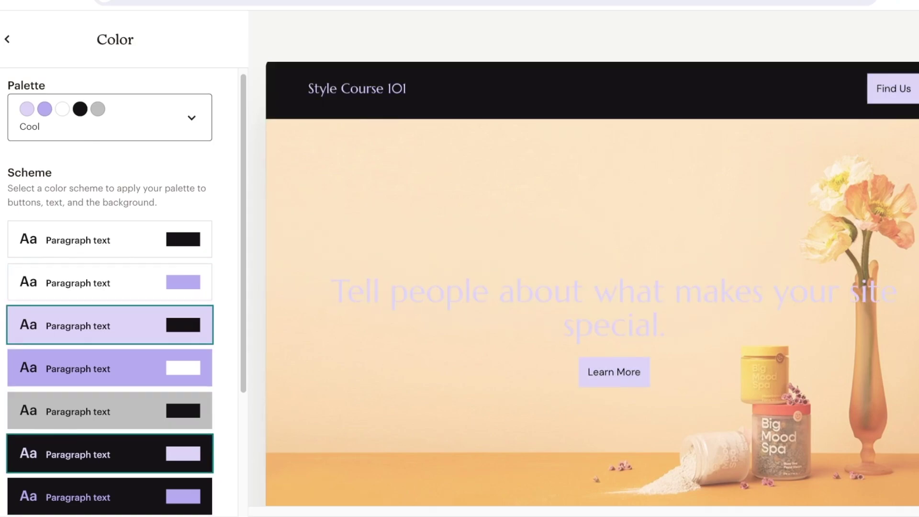
left_click(110, 282)
left_click(110, 239)
Show the list of available colour palettes from the Palette dropdown
scroll(110, 311, "down", 3)
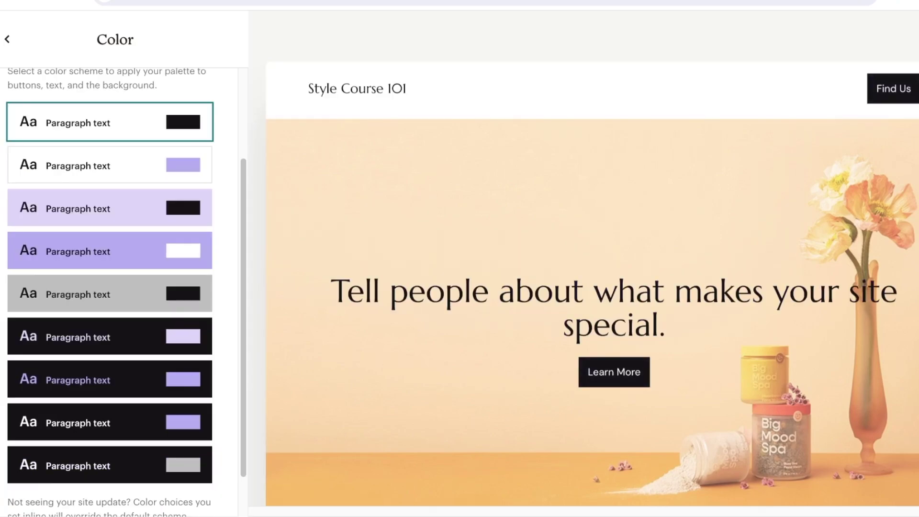
scroll(111, 311, "up", 4)
left_click(192, 123)
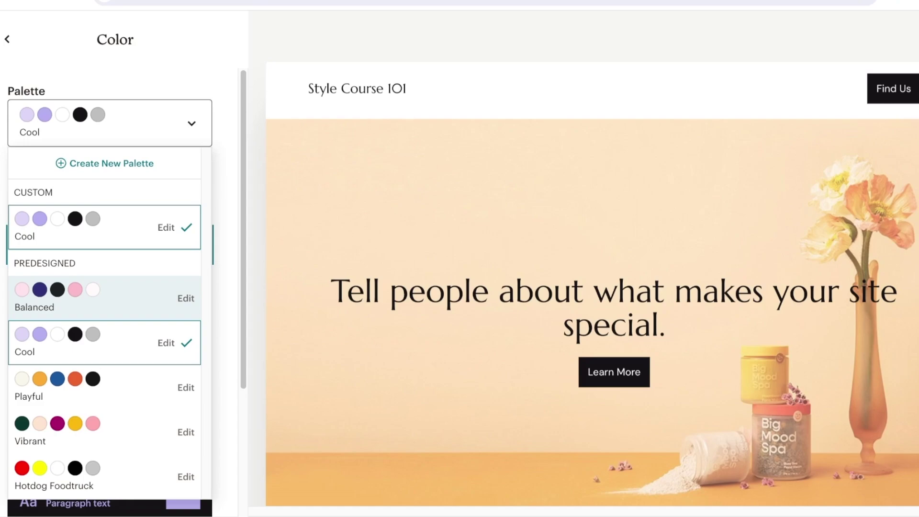
Preview the Vibrant, Balanced and Playful palettes and several of their colour schemes
left_click(105, 432)
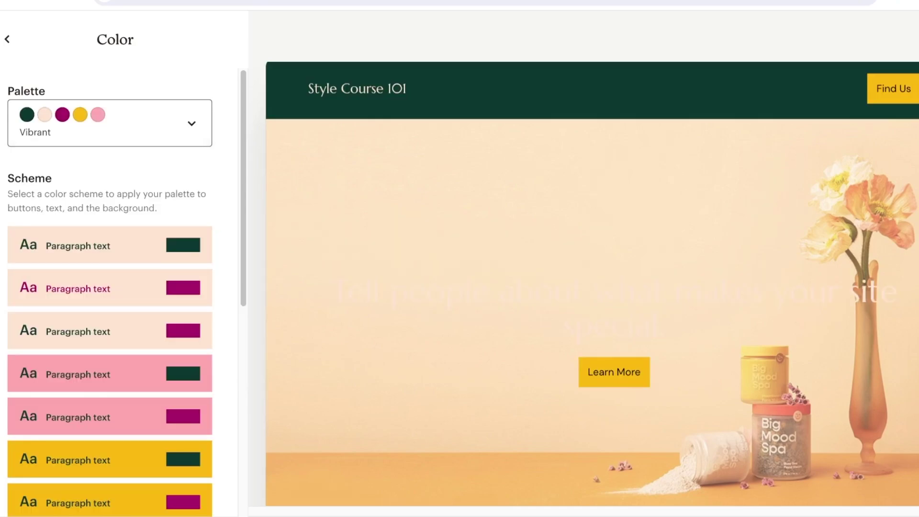
left_click(109, 123)
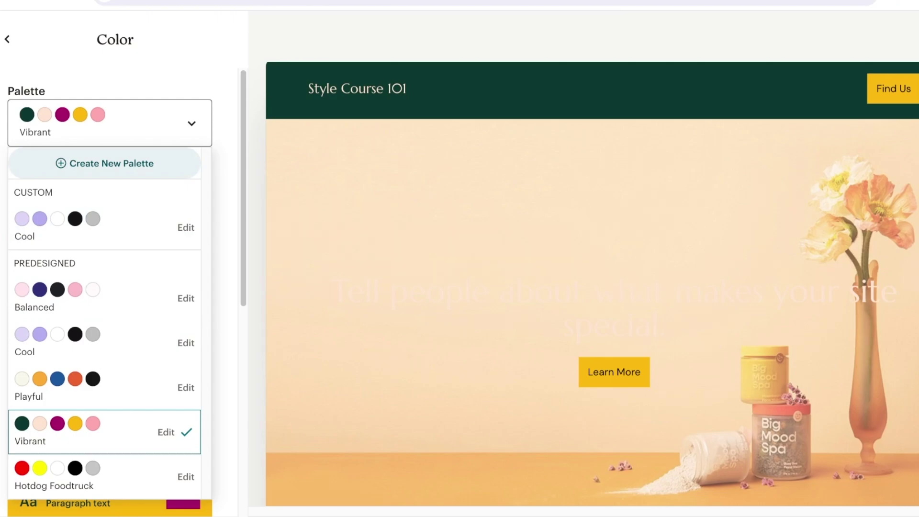
left_click(106, 297)
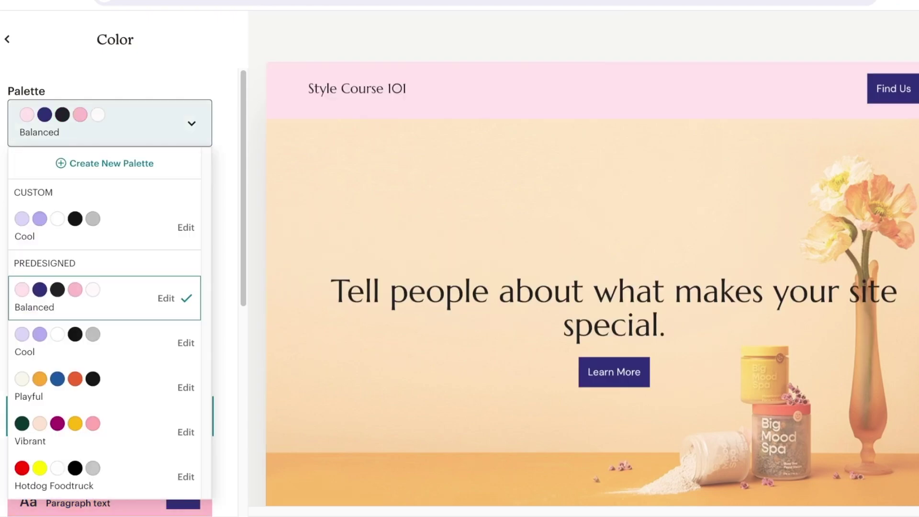
left_click(105, 388)
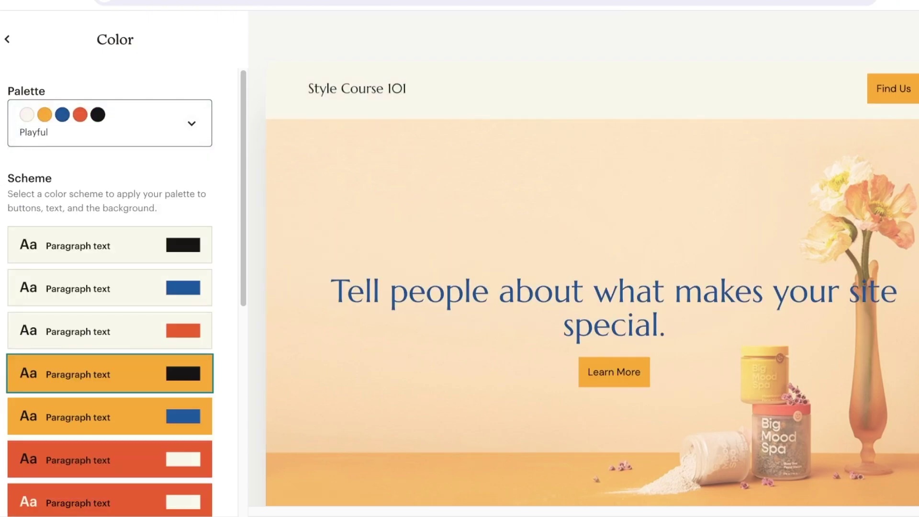
left_click(110, 123)
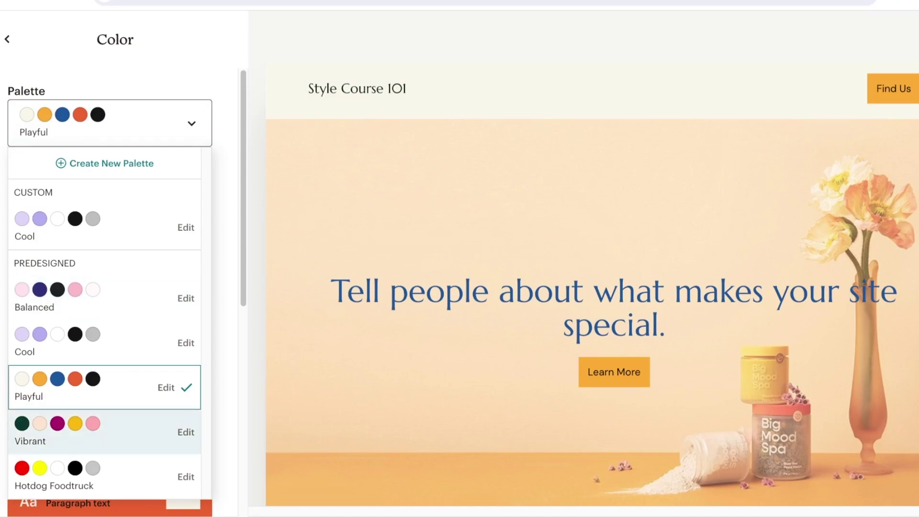
left_click(105, 431)
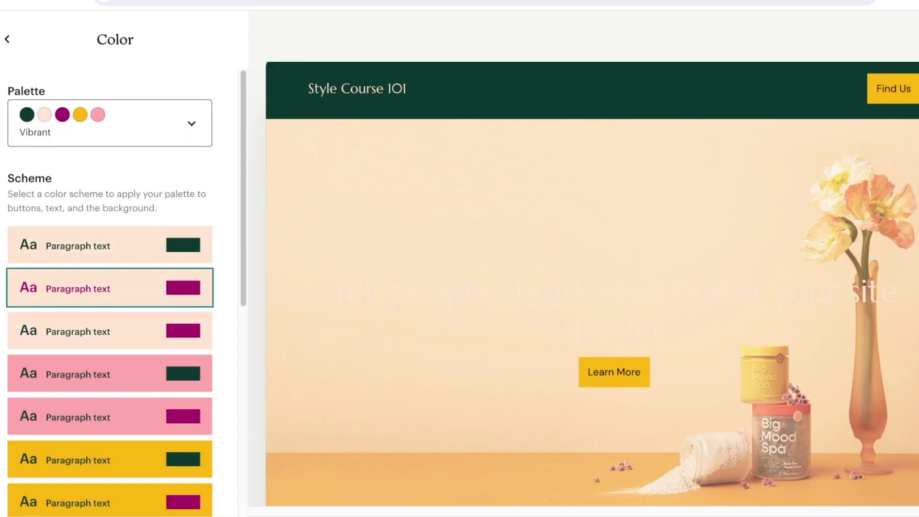
left_click(110, 287)
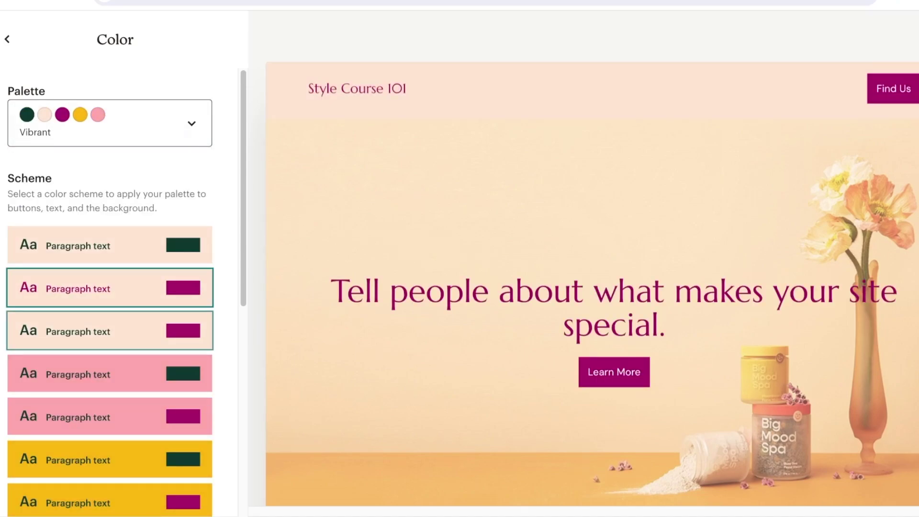
left_click(109, 374)
scroll(110, 335, "down", 8)
left_click(110, 328)
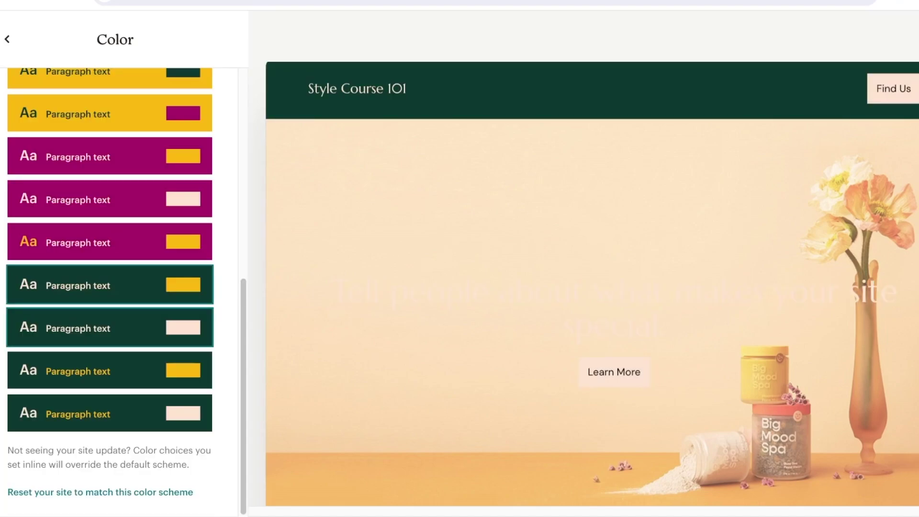
left_click(110, 285)
scroll(109, 239, "up", 8)
Set the site palette to Balanced and return to the Styles settings
left_click(109, 123)
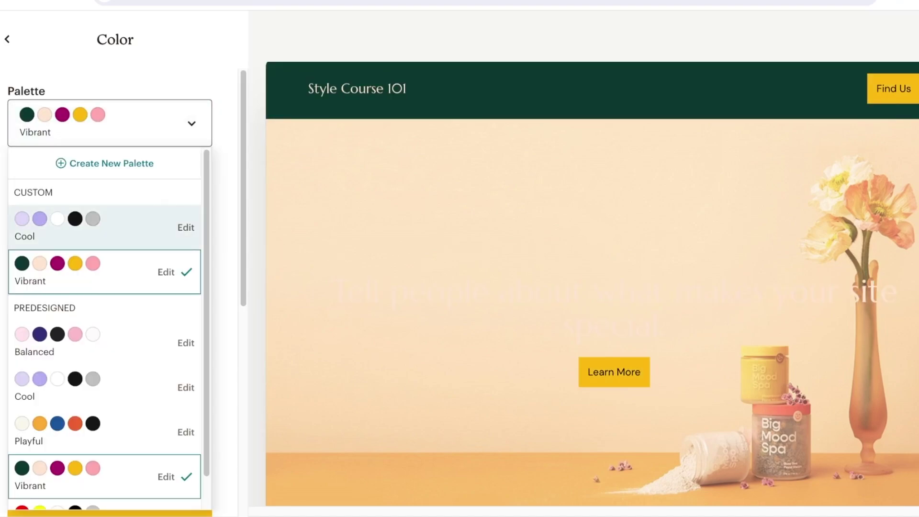
left_click(96, 342)
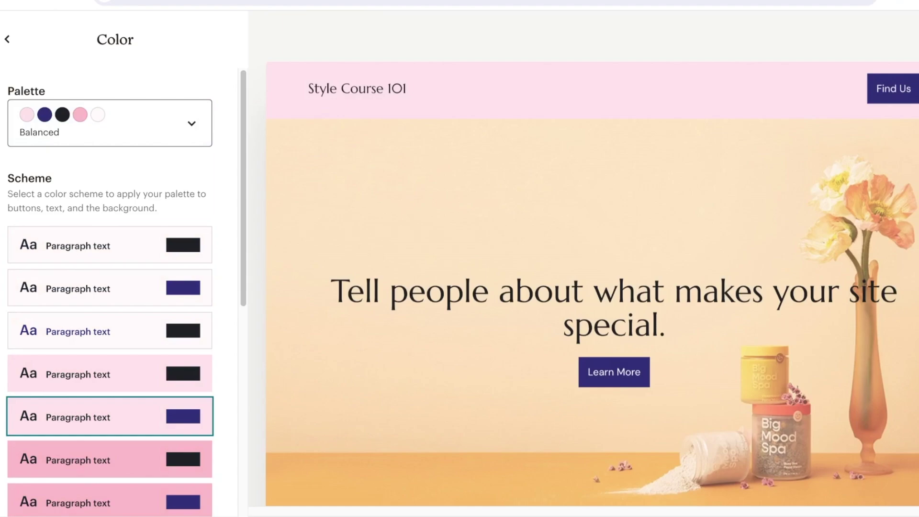
left_click(7, 39)
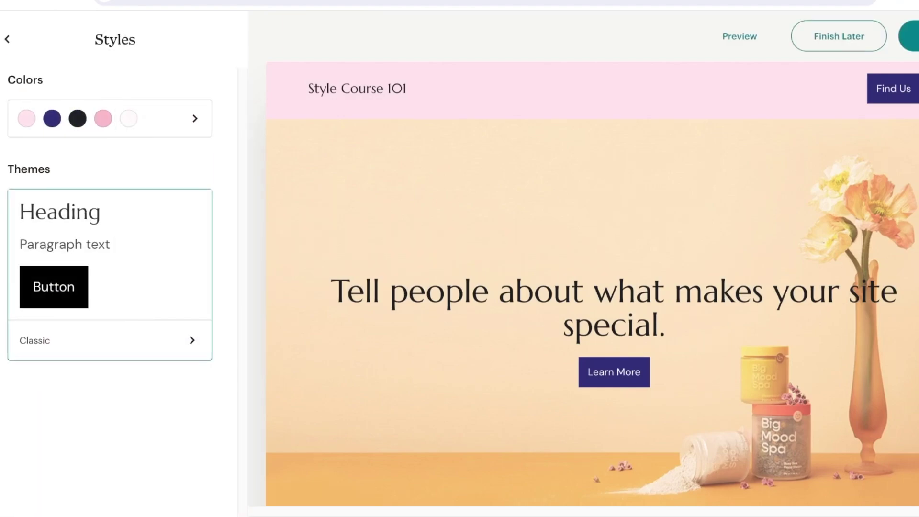
left_click(110, 274)
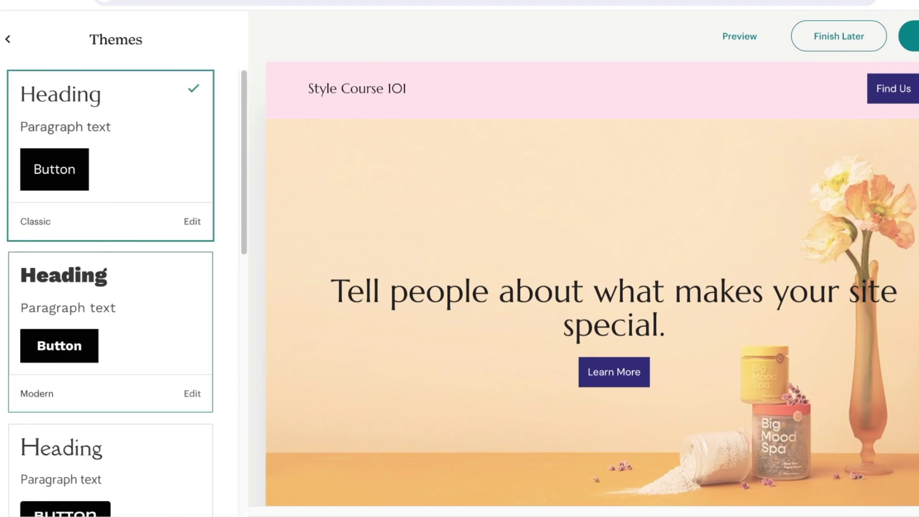
scroll(110, 287, "down", 3)
scroll(110, 287, "down", 3)
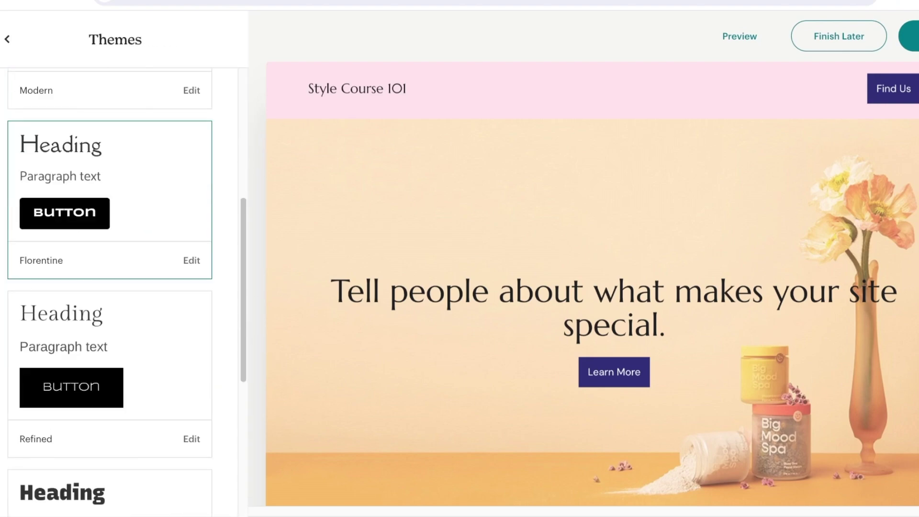
left_click(109, 215)
scroll(109, 215, "down", 3)
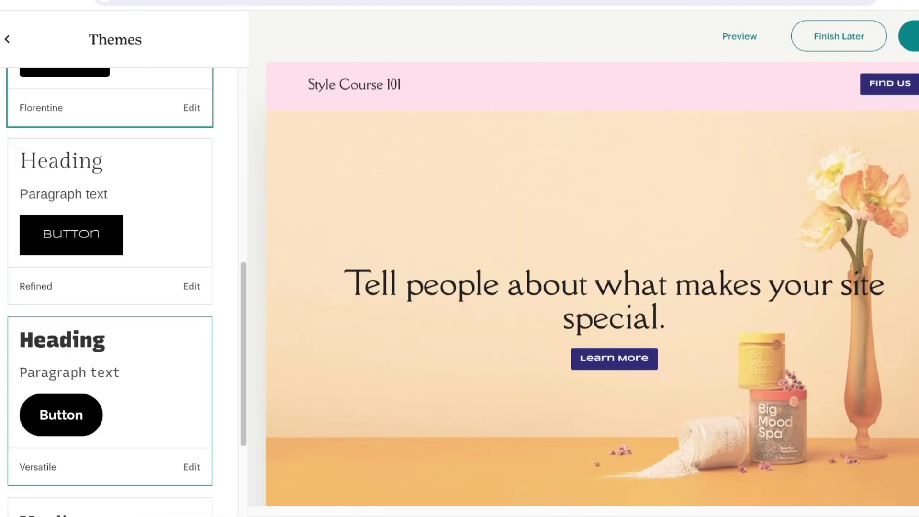
left_click(110, 235)
scroll(109, 235, "down", 3)
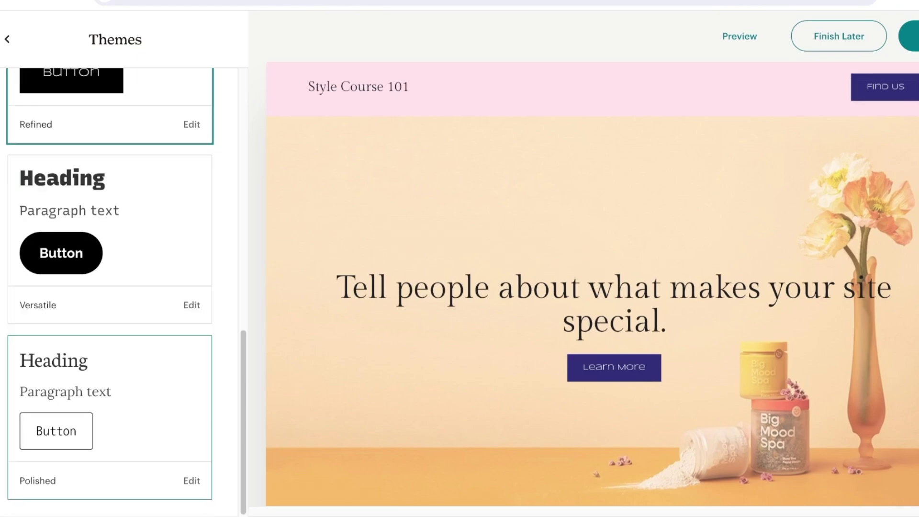
left_click(109, 417)
scroll(109, 288, "up", 20)
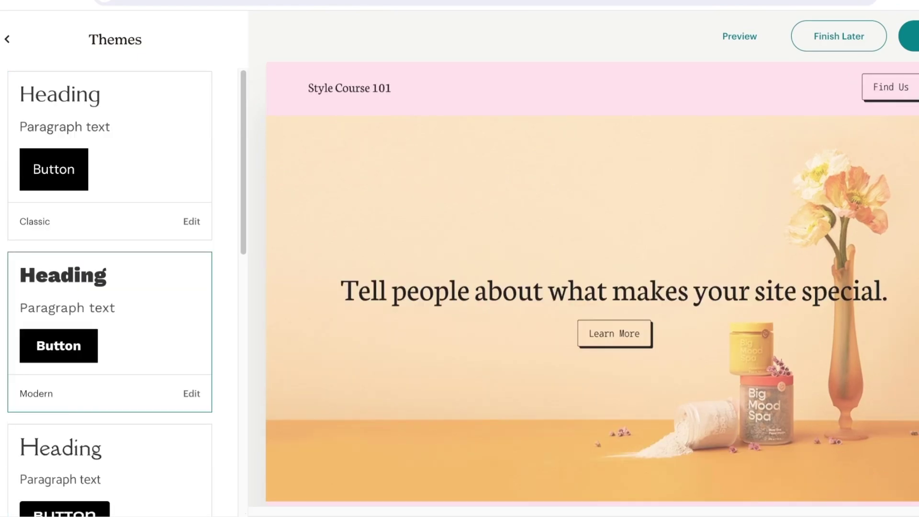
left_click(110, 155)
scroll(110, 287, "down", 5)
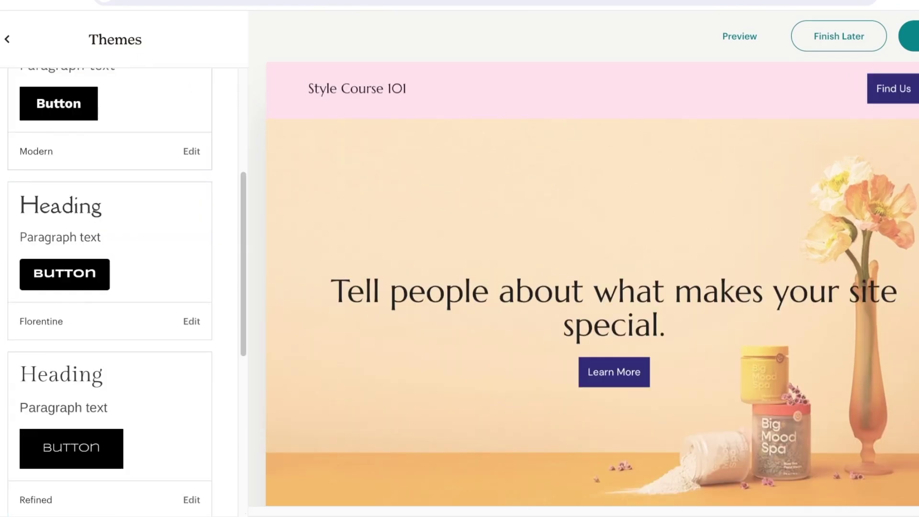
scroll(110, 287, "up", 5)
left_click(109, 325)
scroll(109, 287, "down", 10)
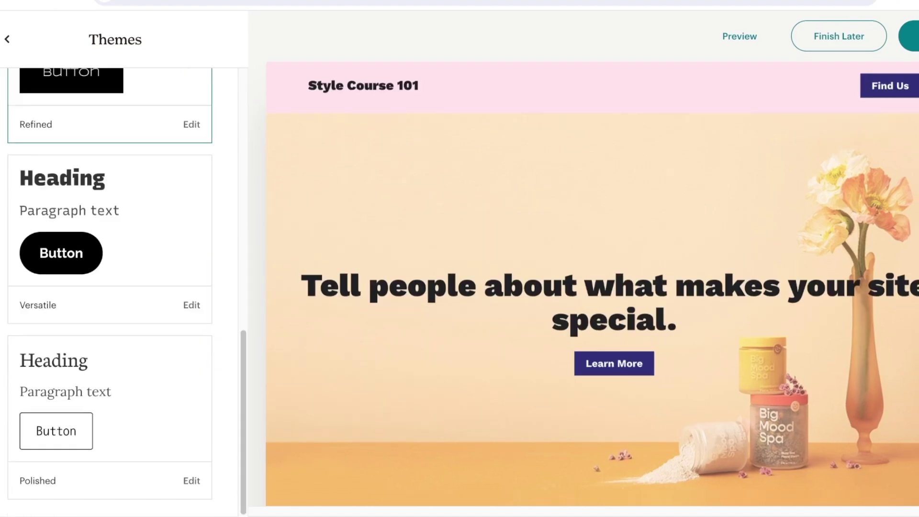
left_click(110, 417)
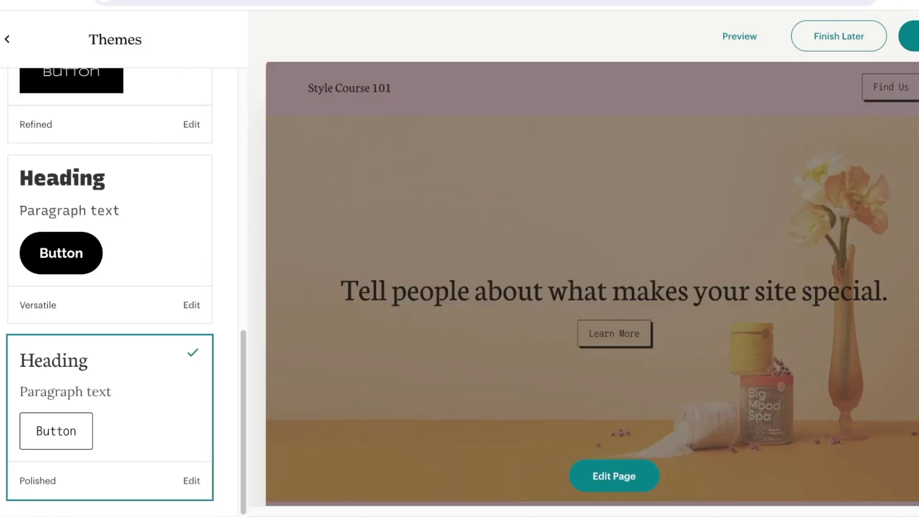
scroll(109, 287, "up", 10)
left_click(110, 155)
left_click(7, 40)
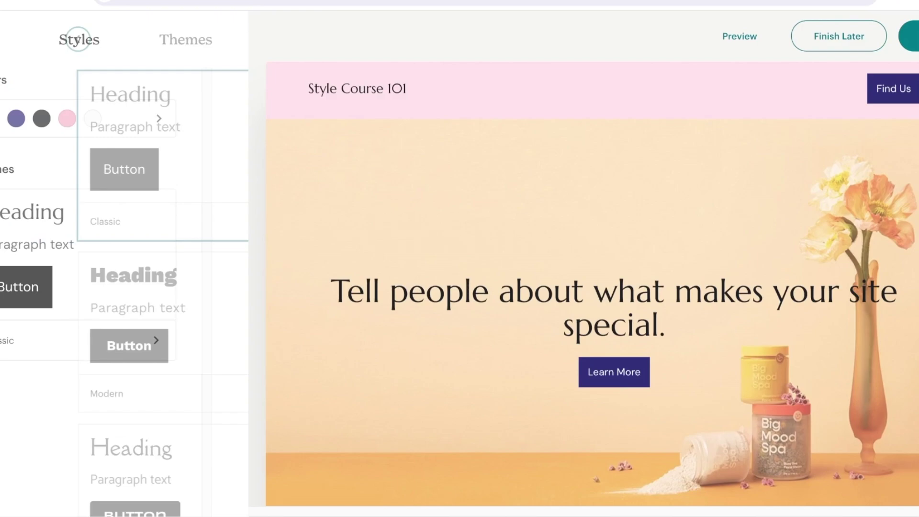
Leave Styles for the Home page editor and expand the Sections list (Header, Intro, Text)
left_click(8, 40)
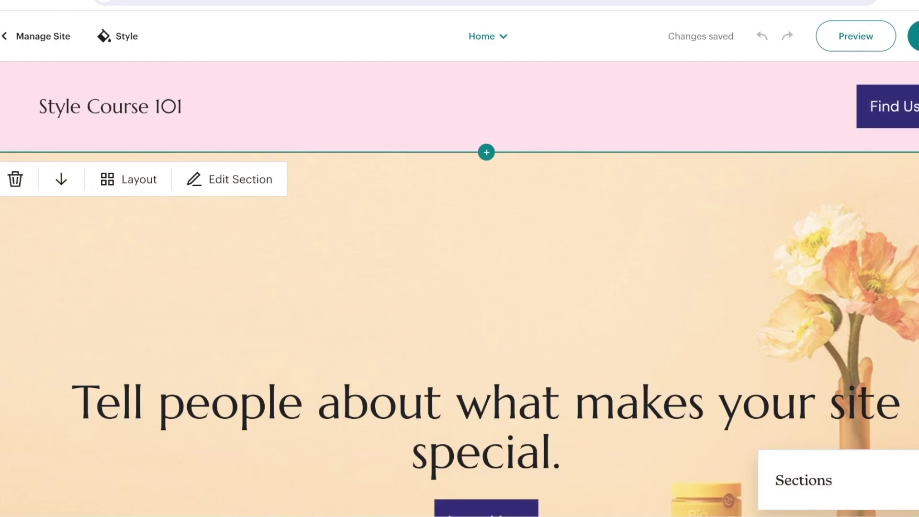
scroll(459, 287, "down", 3)
scroll(459, 287, "up", 3)
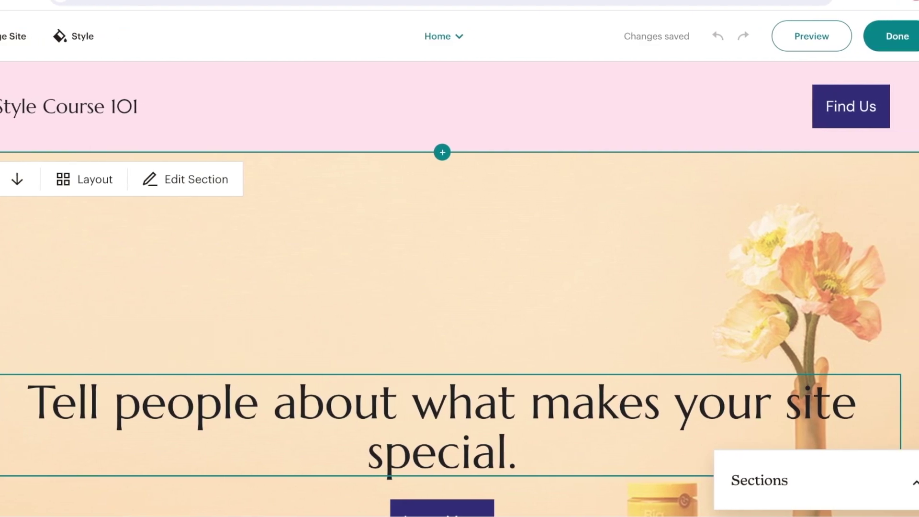
left_click(890, 480)
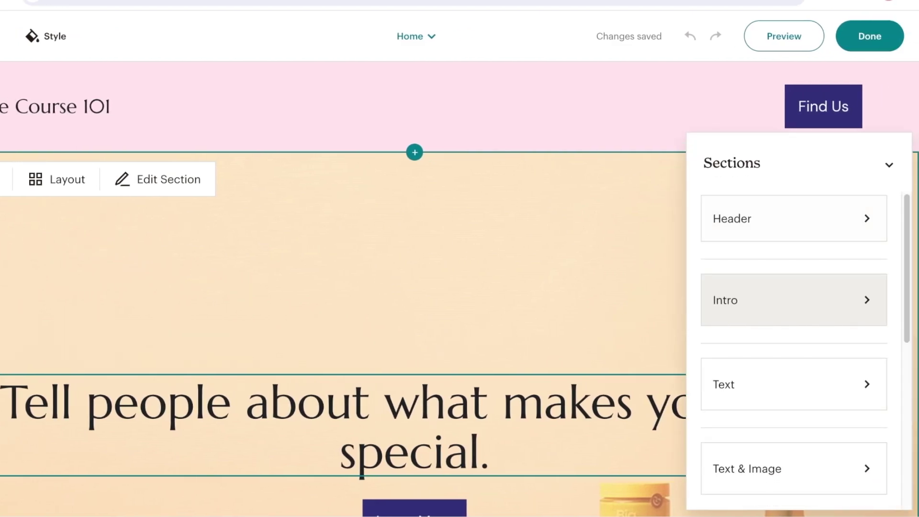
Disable header navigation and, after trying other layouts, keep the centred single-line title layout
left_click(793, 218)
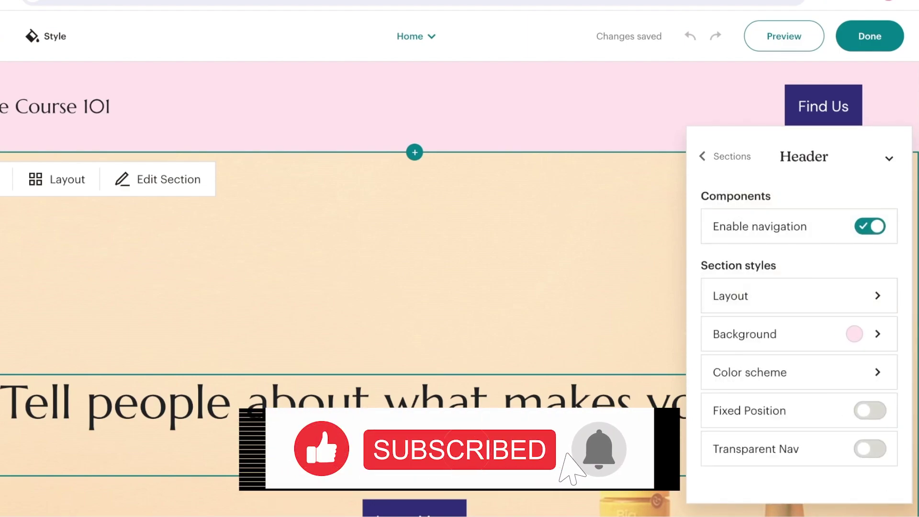
left_click(870, 227)
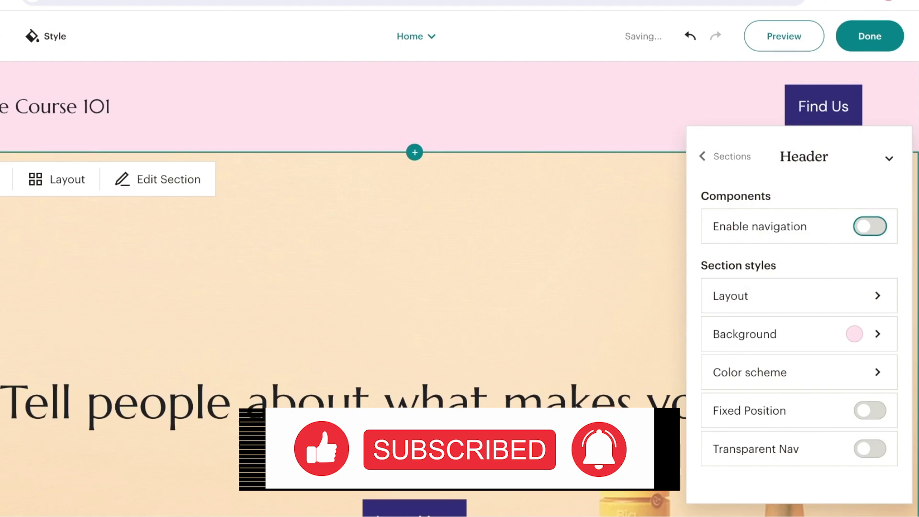
left_click(766, 295)
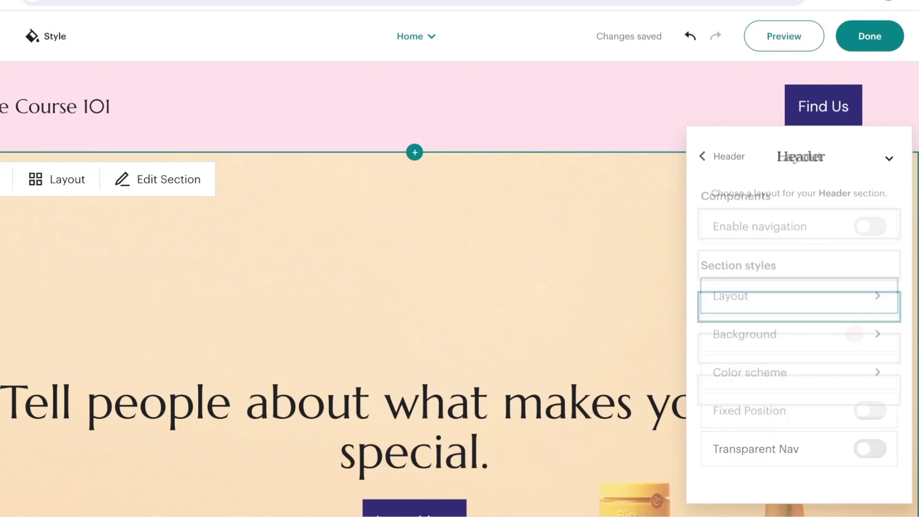
left_click(799, 220)
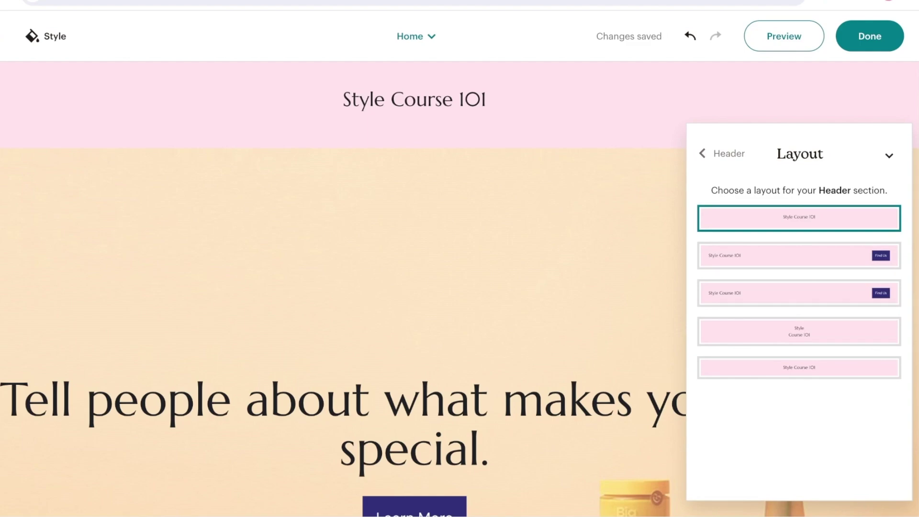
left_click(799, 331)
left_click(799, 255)
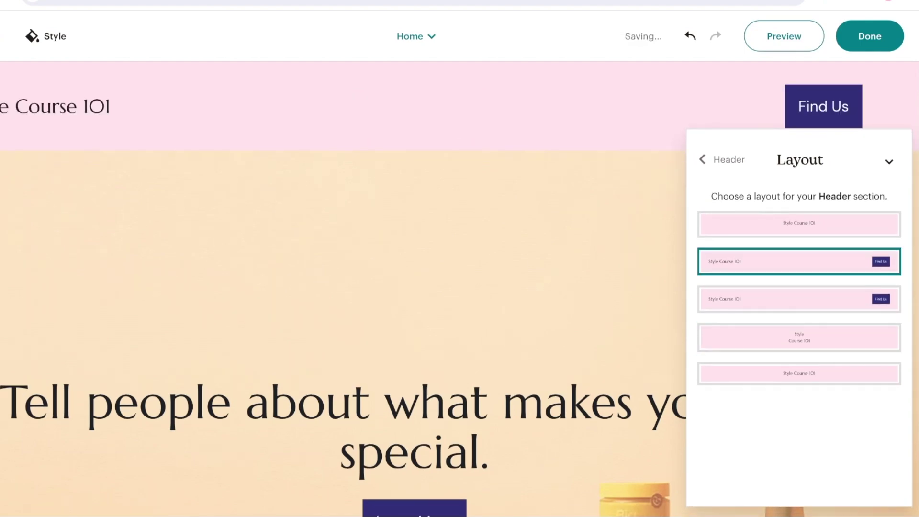
left_click(799, 295)
left_click(799, 334)
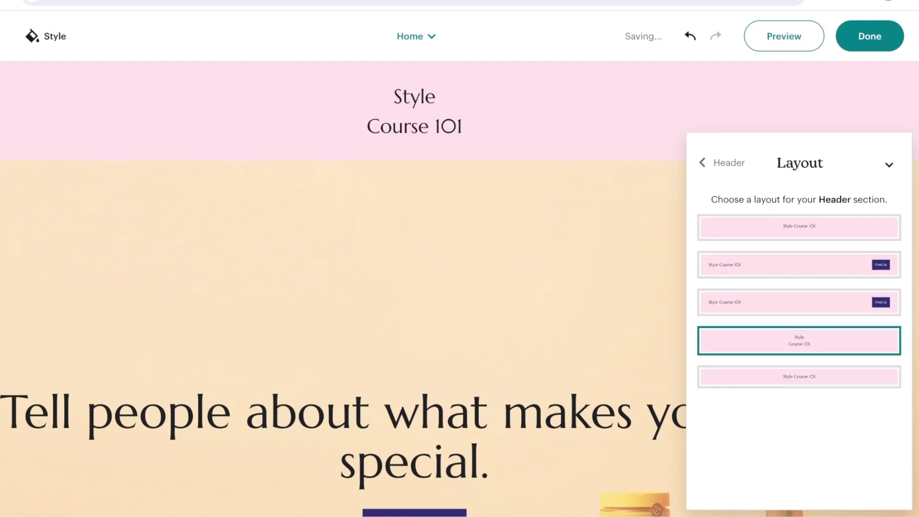
left_click(799, 227)
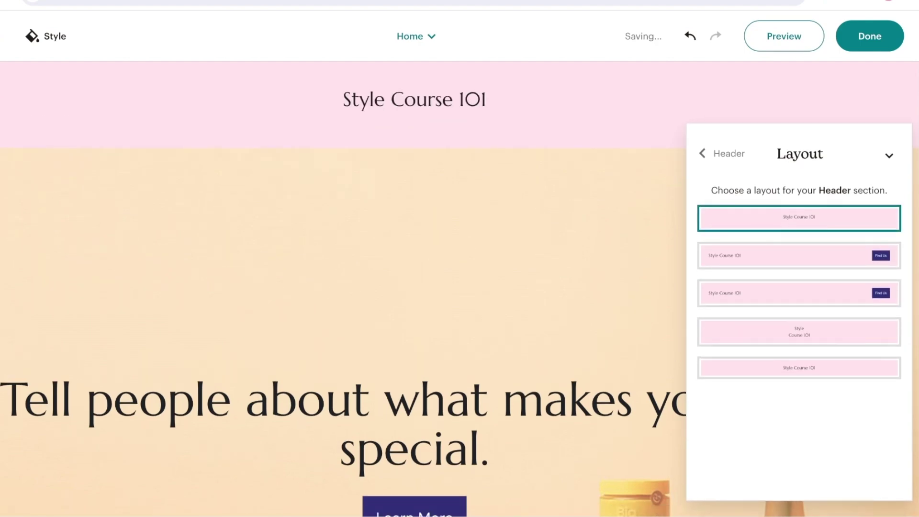
left_click(723, 163)
Try black, off-white and stronger pink header backgrounds, keeping the light pink one
left_click(799, 331)
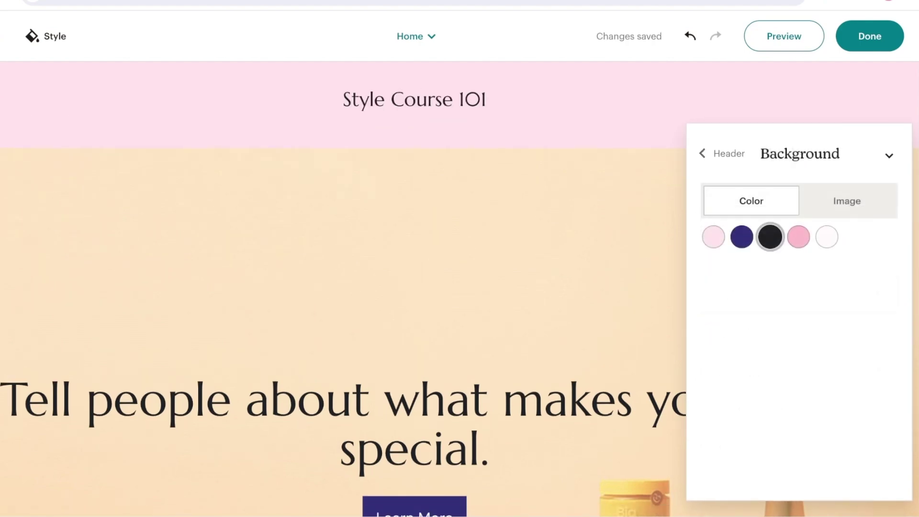
left_click(770, 236)
left_click(826, 236)
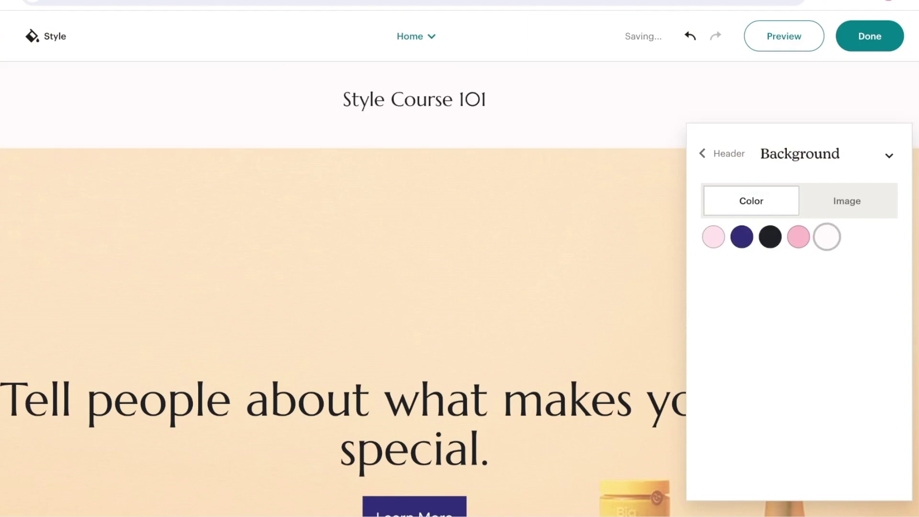
left_click(799, 236)
left_click(713, 236)
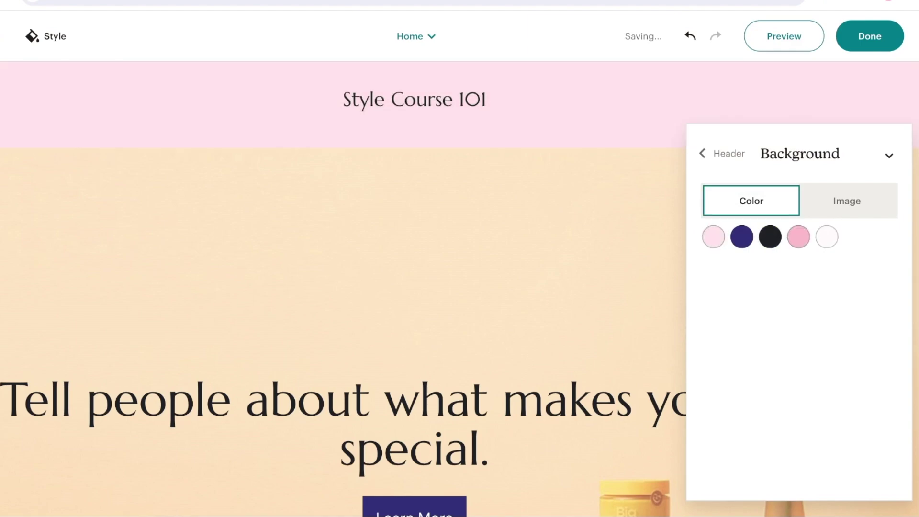
left_click(847, 200)
left_click(723, 154)
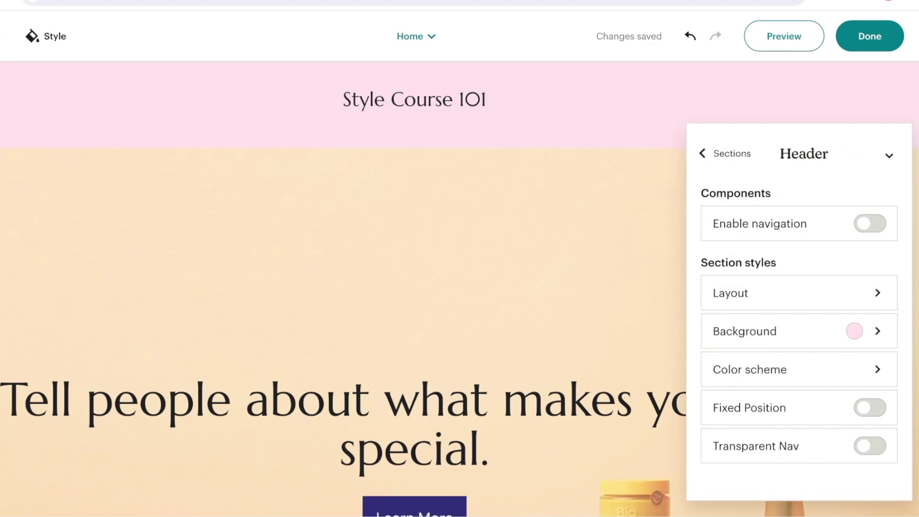
Check the header's color scheme options, then select the Intro section for styling
left_click(749, 369)
scroll(750, 369, "down", 5)
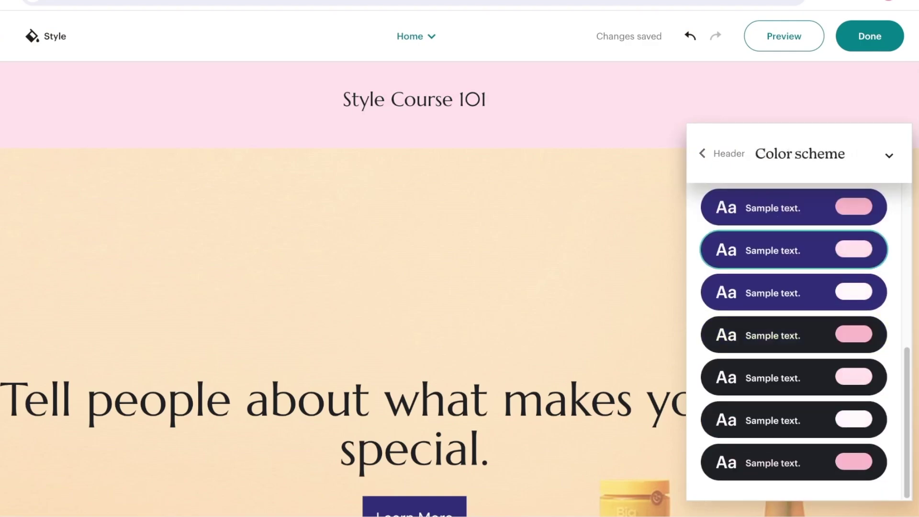
left_click(722, 154)
left_click(168, 176)
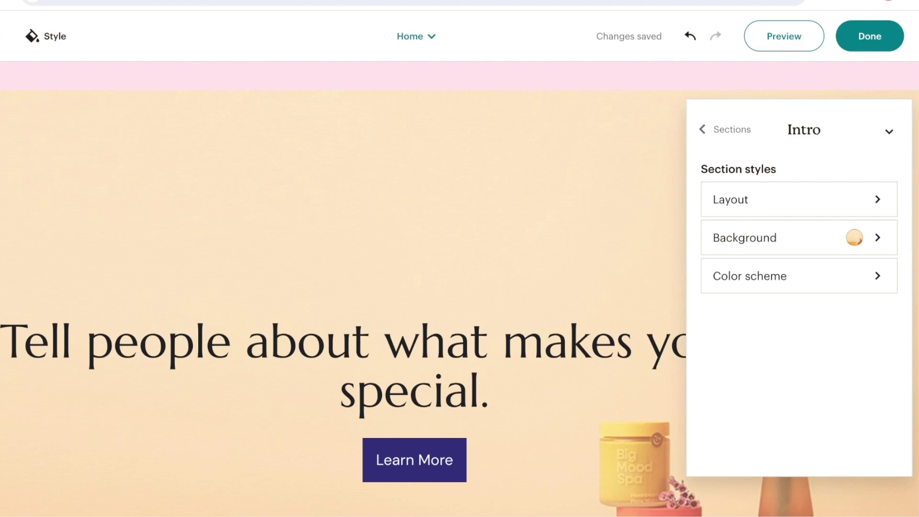
Browse the Intro section's layout thumbnails and apply a pink split layout
left_click(725, 129)
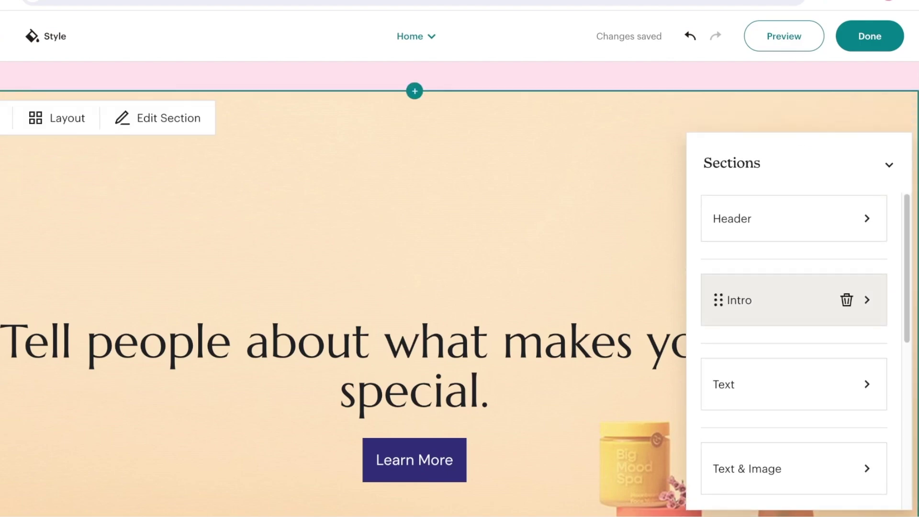
left_click(766, 298)
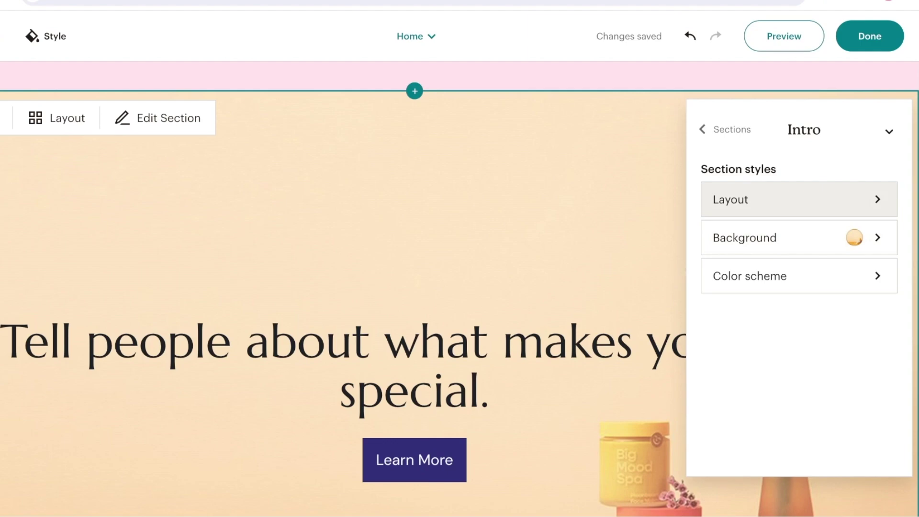
left_click(765, 199)
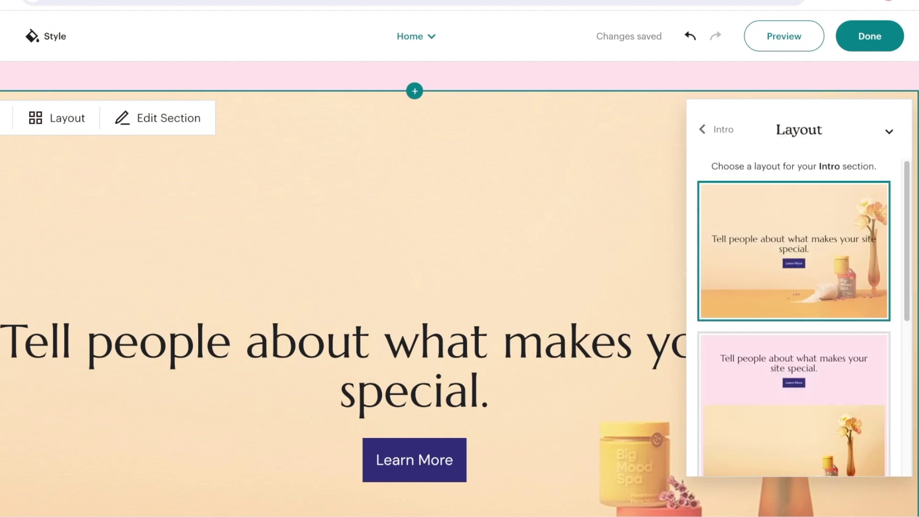
scroll(794, 315, "down", 6)
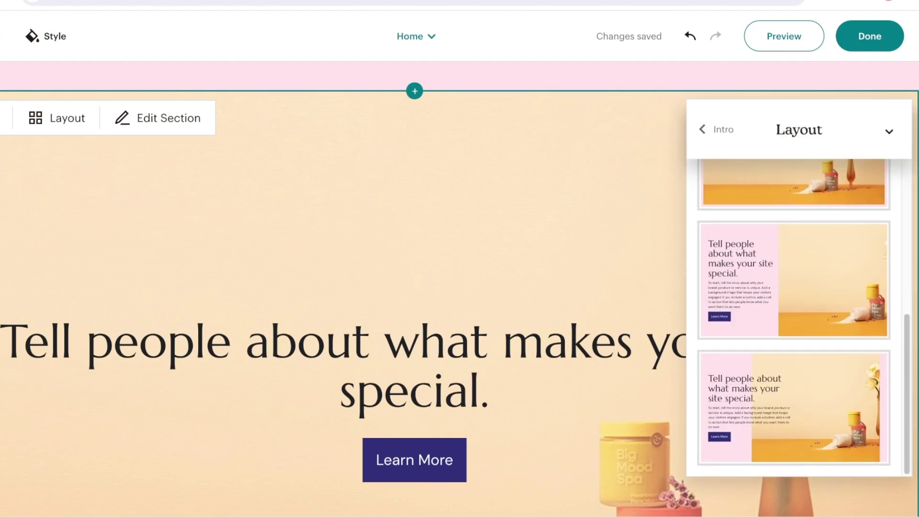
scroll(794, 316, "up", 6)
scroll(794, 316, "down", 6)
left_click(794, 407)
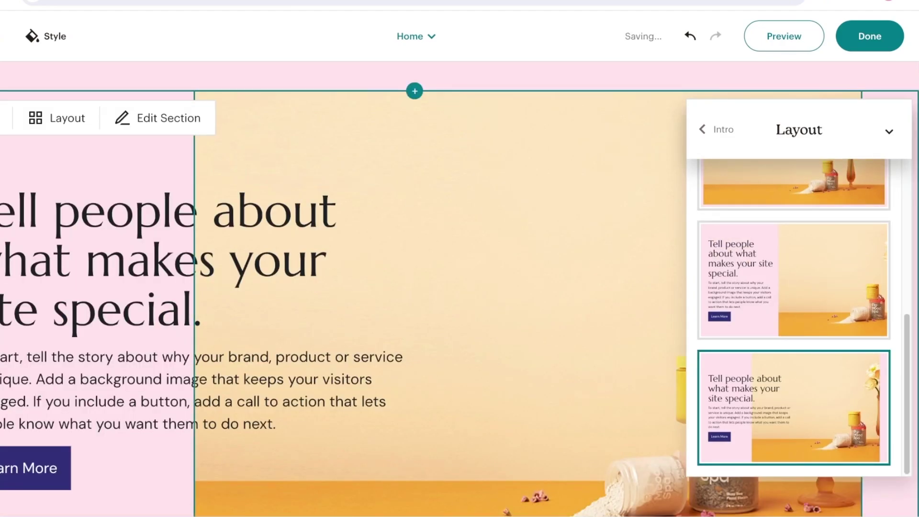
scroll(526, 297, "up", 1)
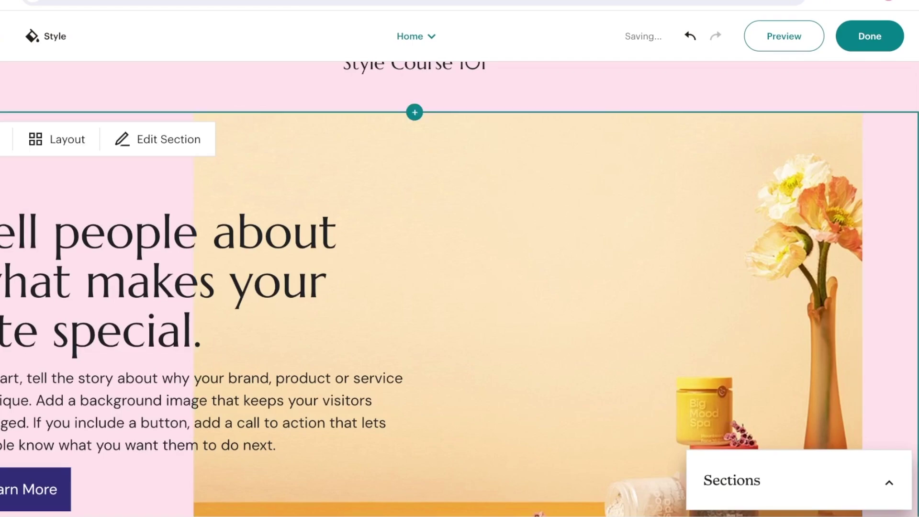
Switch the Intro to the pink text column beside the photo and review the result
left_click(60, 139)
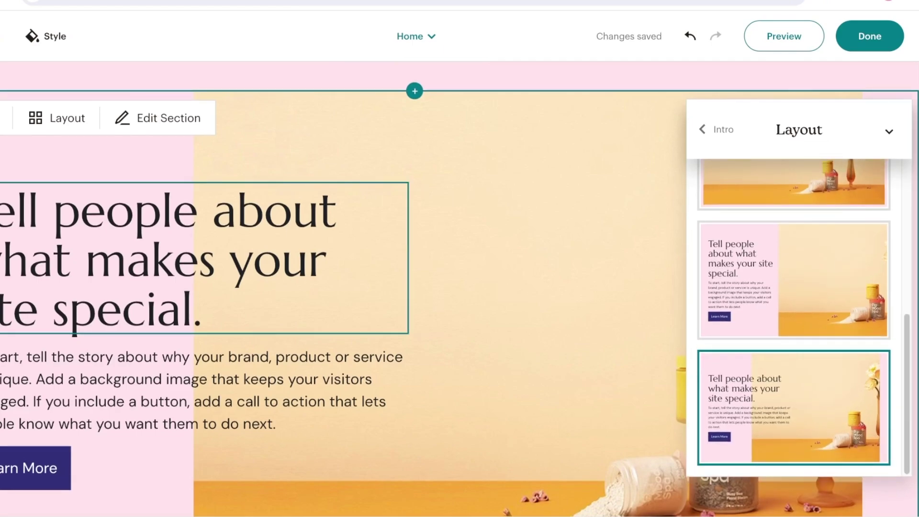
left_click(794, 280)
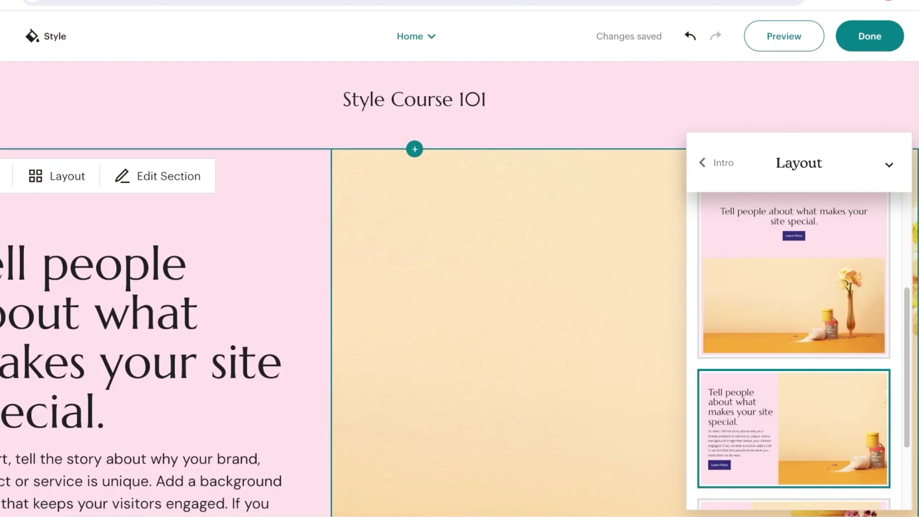
scroll(459, 287, "down", 7)
scroll(460, 287, "up", 4)
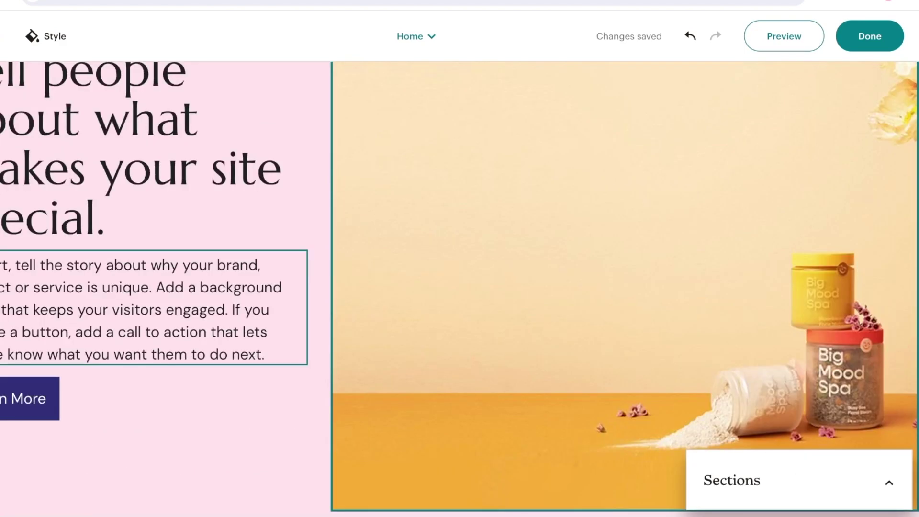
scroll(459, 288, "up", 1)
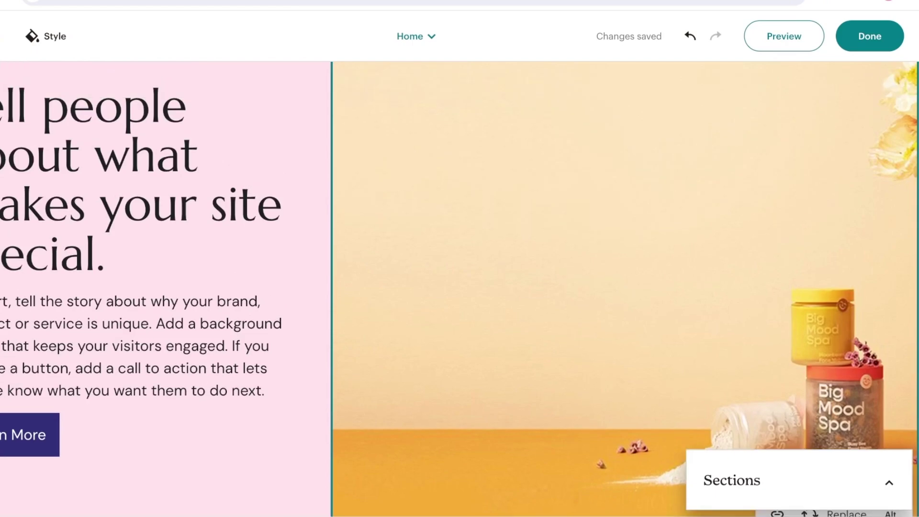
scroll(460, 287, "up", 1)
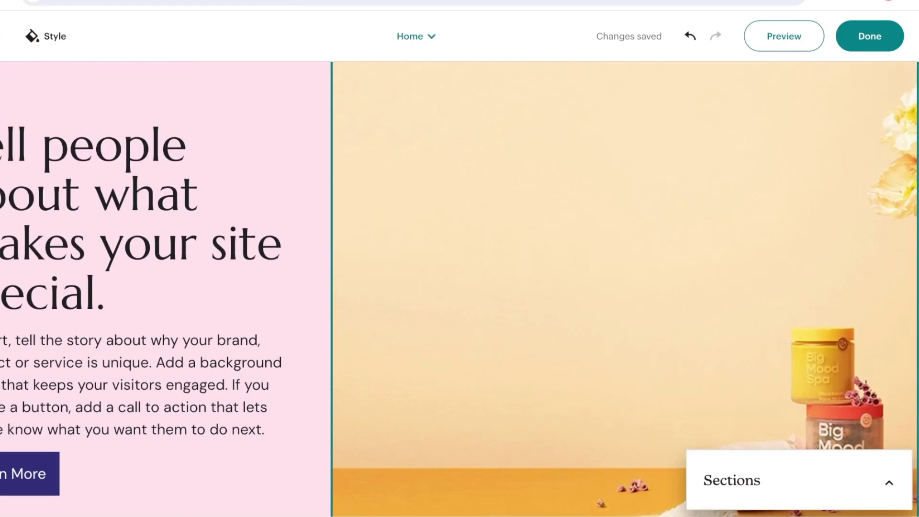
scroll(460, 287, "up", 3)
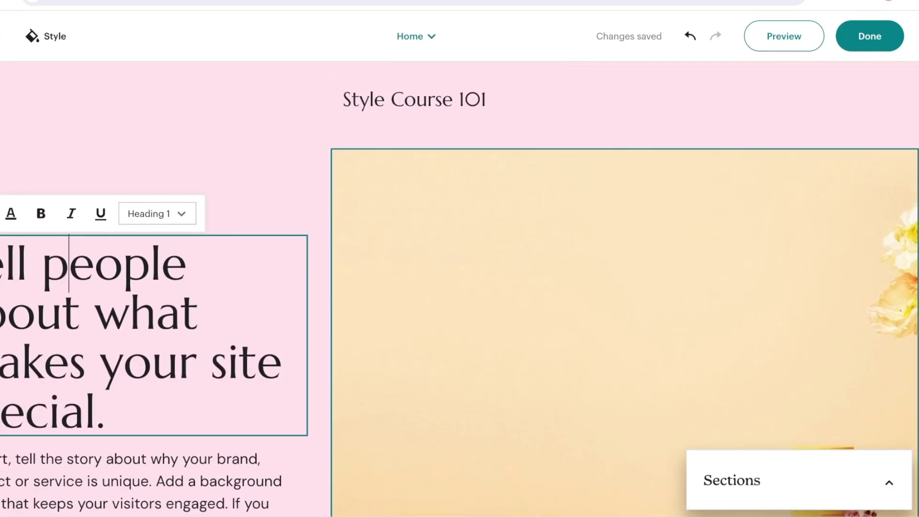
scroll(459, 288, "down", 10)
scroll(460, 288, "up", 1)
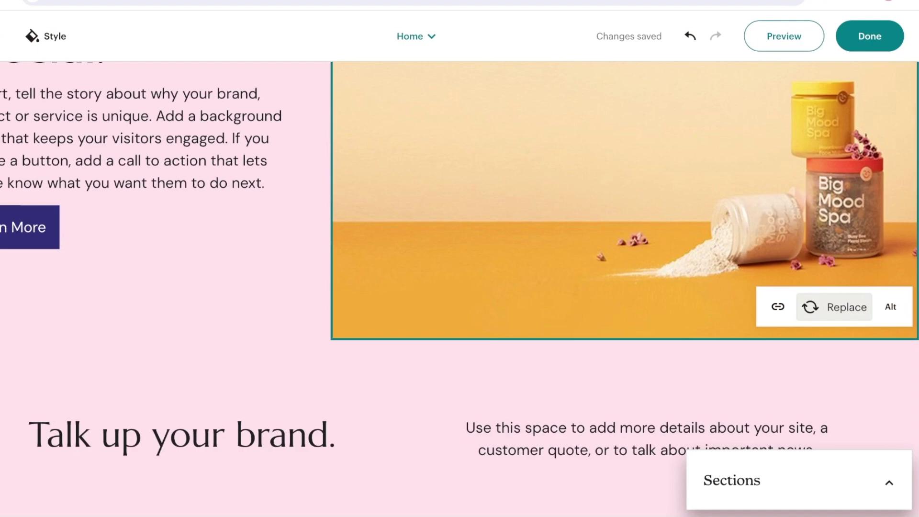
Replace the Intro photo with the beige linen fashion photo
left_click(836, 306)
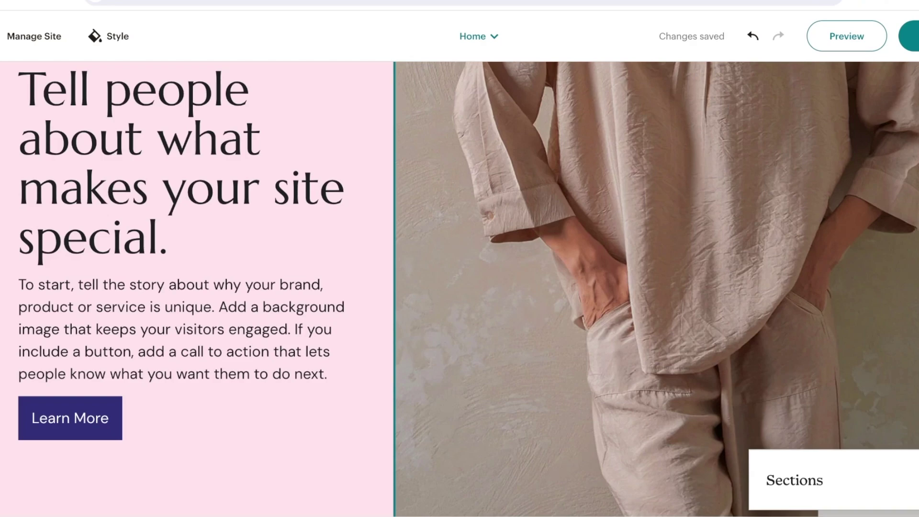
Select the entire Intro heading placeholder text for editing
scroll(459, 287, "up", 4)
left_click(157, 308)
scroll(191, 287, "down", 3)
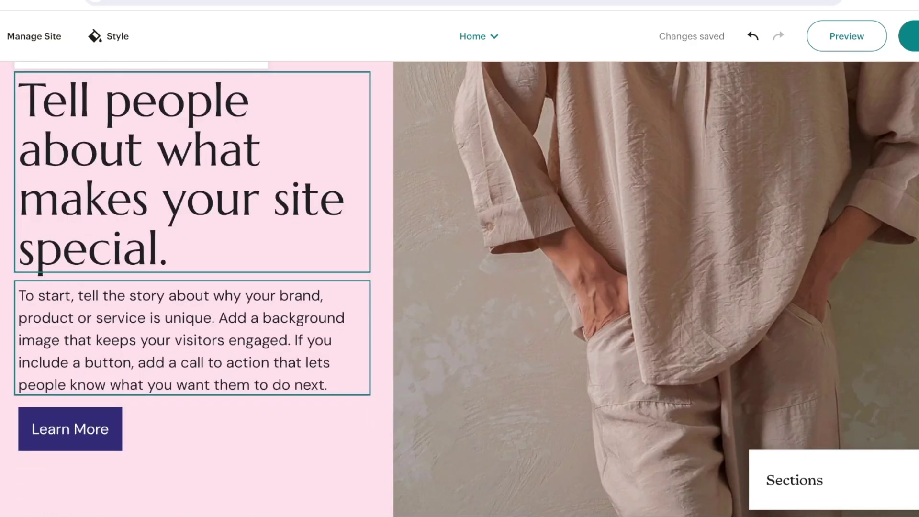
left_click_drag(167, 249, 18, 101)
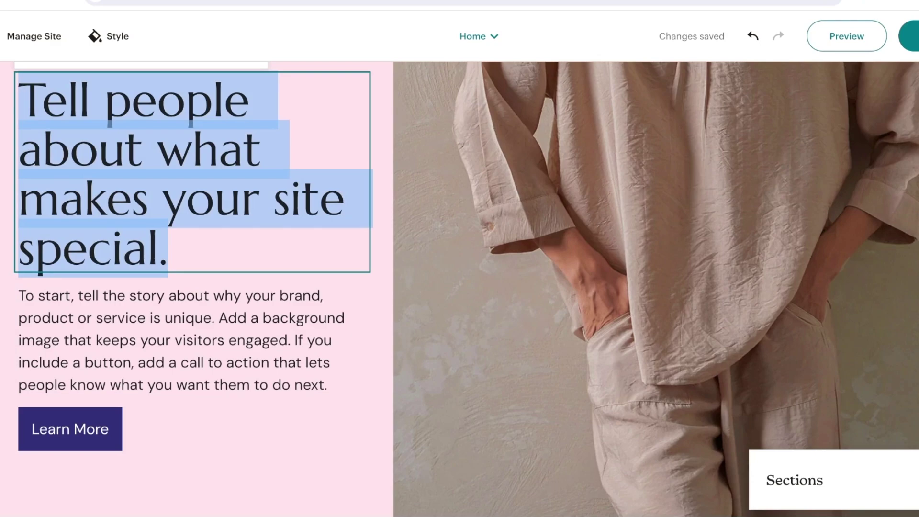
scroll(192, 287, "up", 3)
scroll(192, 287, "down", 1)
left_click(182, 458)
scroll(182, 458, "down", 4)
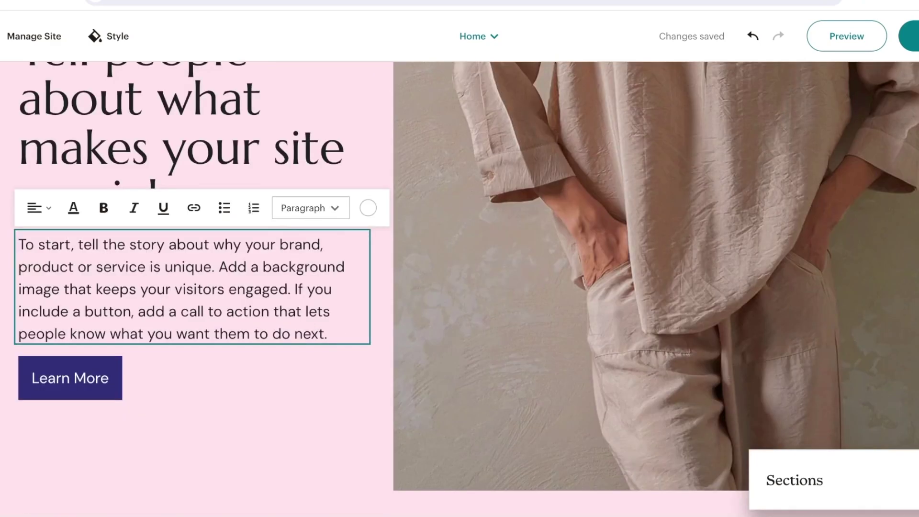
scroll(157, 227, "up", 4)
left_click(157, 227)
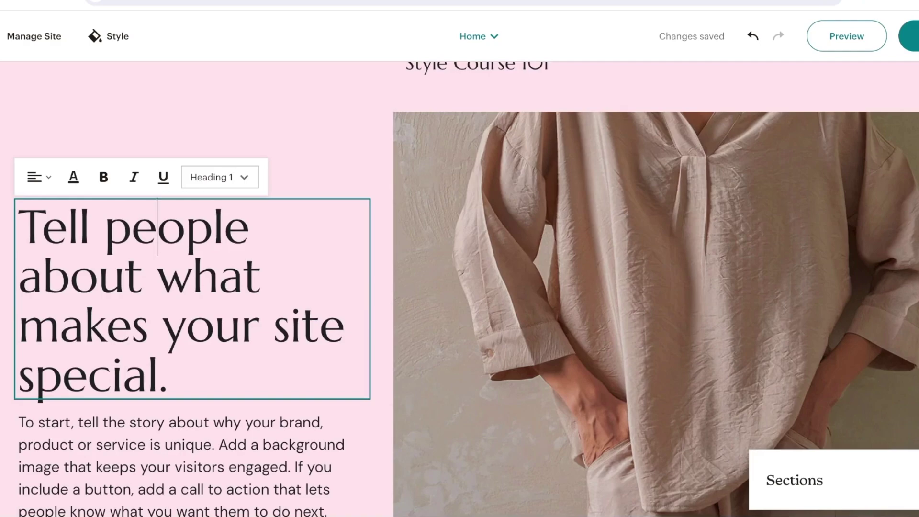
triple_click(157, 227)
scroll(157, 227, "up", 1)
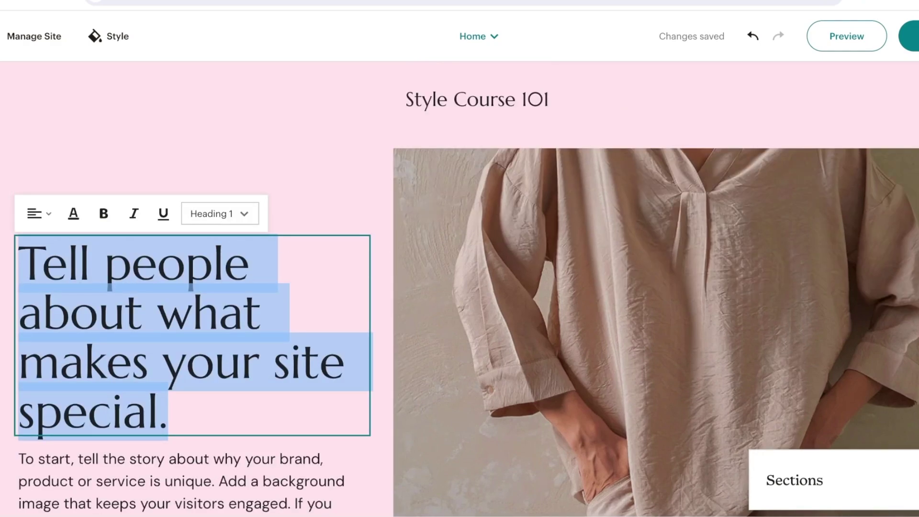
Type the heading 'Learn how to style your body and your color season!'
type("LEARN")
key("BackSpace")
key("BackSpace")
key("BackSpace")
key("BackSpace")
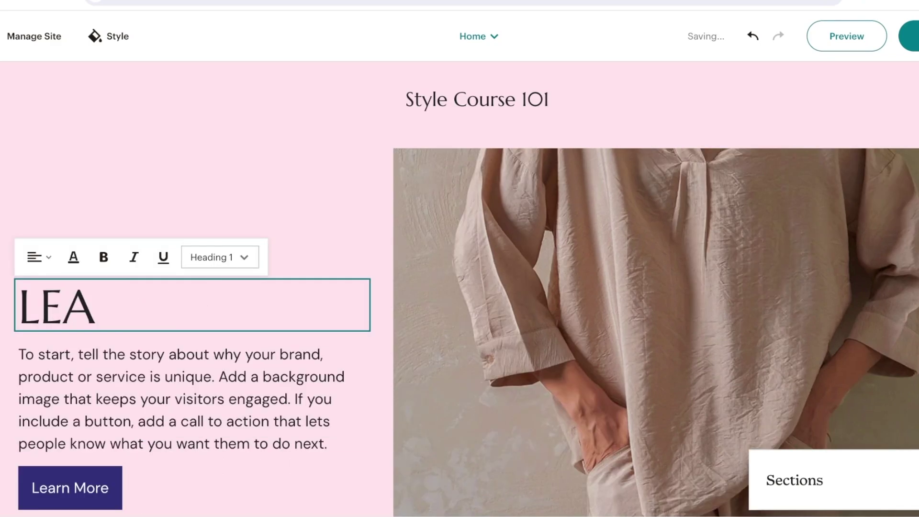
type("earn how to stl")
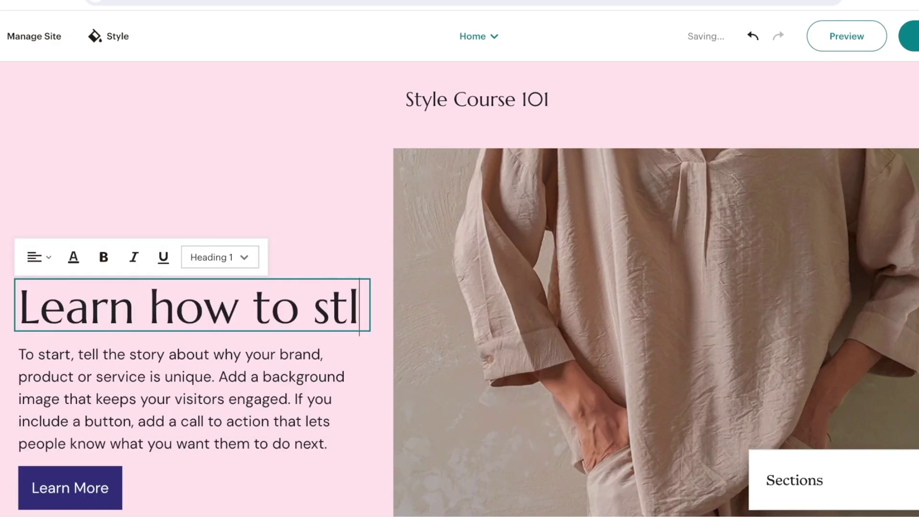
key("BackSpace")
type("yle o")
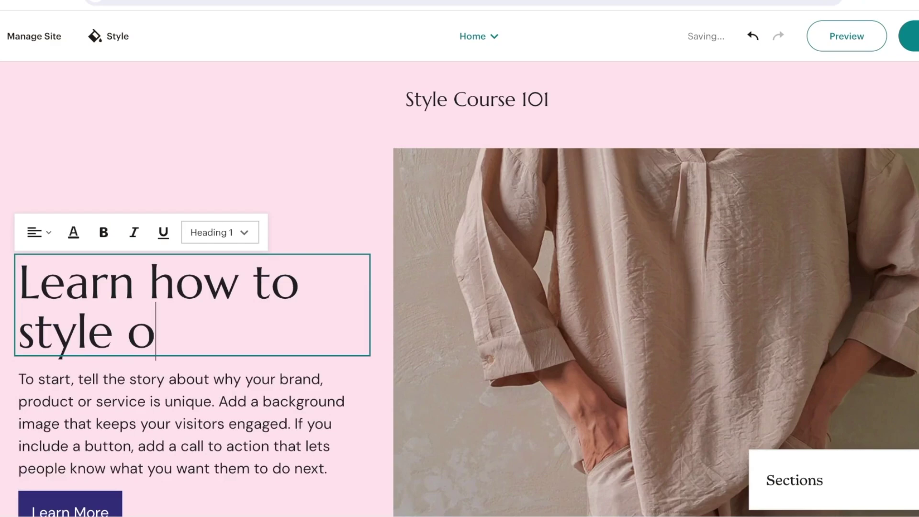
key("BackSpace")
type("your body an")
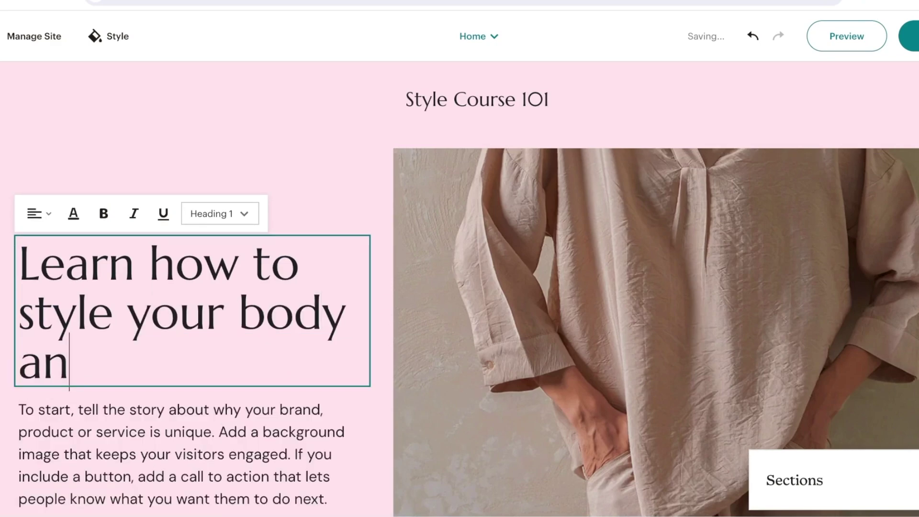
type("d your color season")
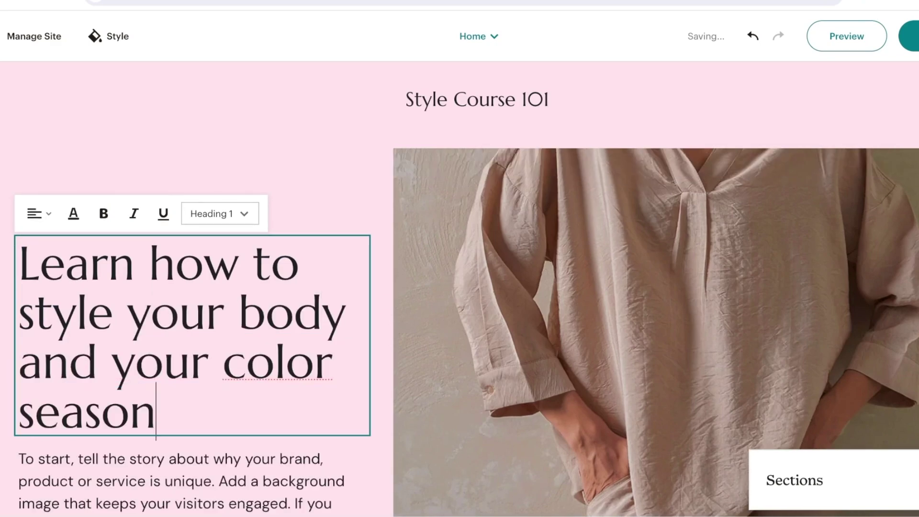
type("!")
scroll(460, 287, "down", 2)
Replace the subtitle with 'Elevate your personal style to make yourself more appealing.'
left_click(182, 402)
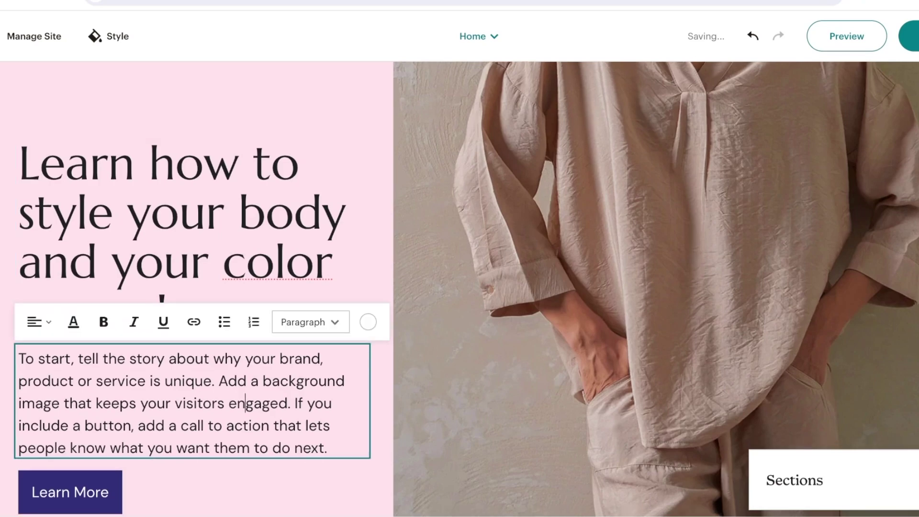
key("ctrl+a")
key("BackSpace")
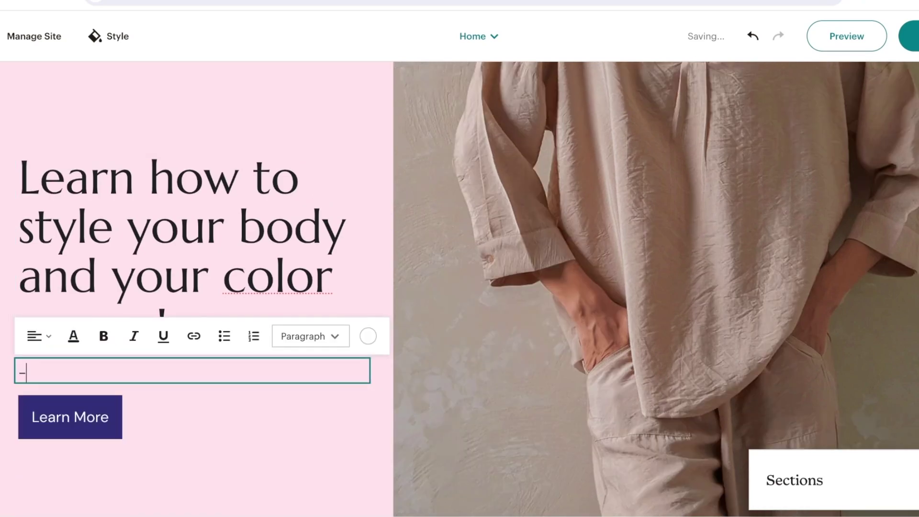
type("Elevate your person")
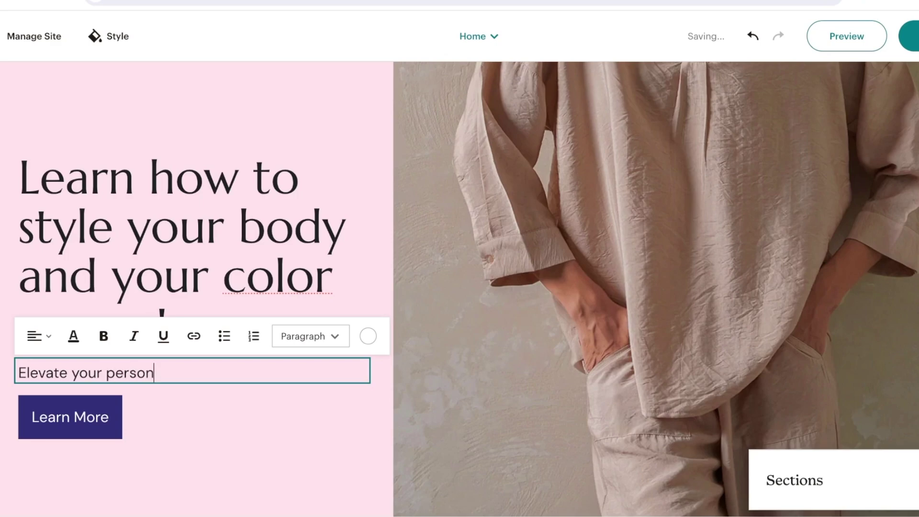
type("al style, with")
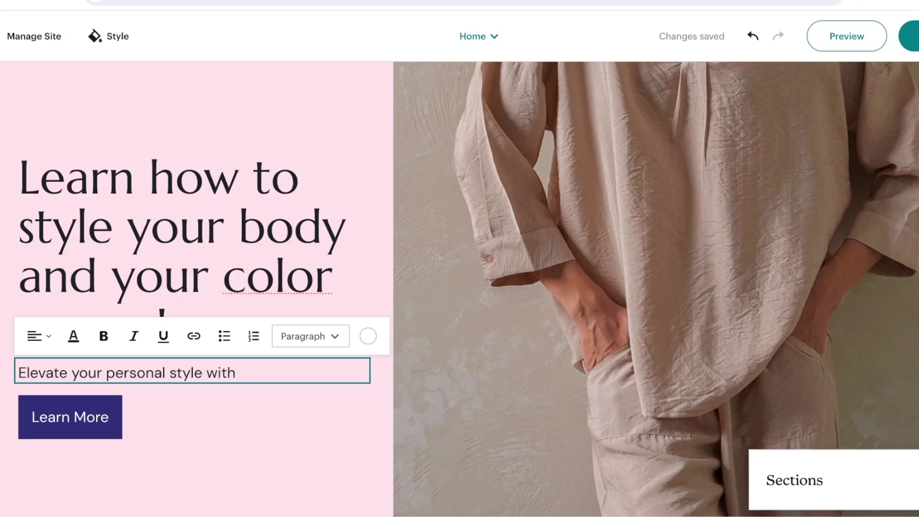
key("BackSpace")
key("BackSpace")
key("BackSpace")
key("BackSpace")
key("BackSpace")
type("to make yourself be")
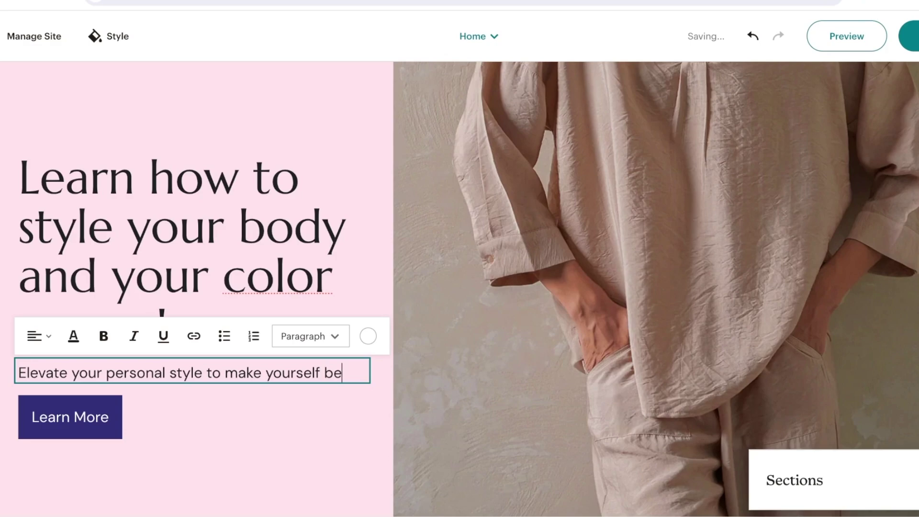
key("BackSpace")
key("BackSpace")
type("more appealing,")
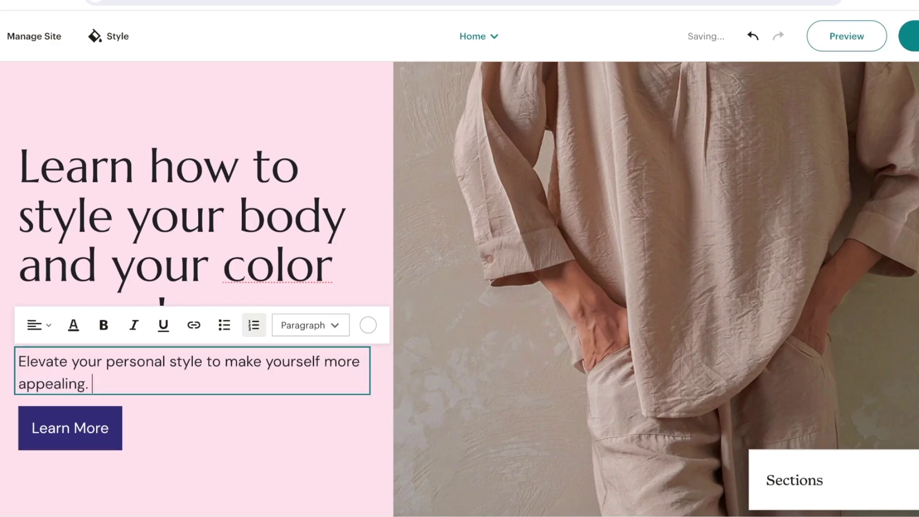
scroll(460, 288, "down", 3)
left_click(70, 248)
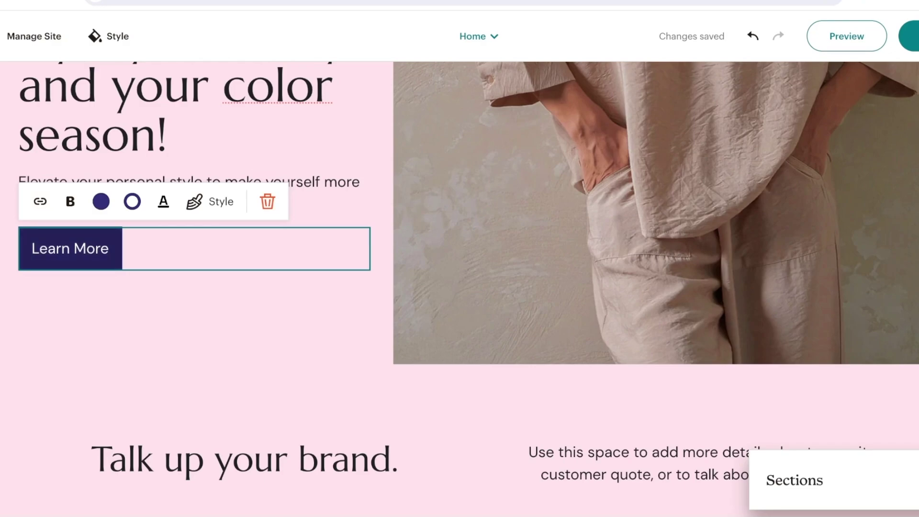
Link the Learn More button to the external URL 'khaadi.'
double_click(50, 248)
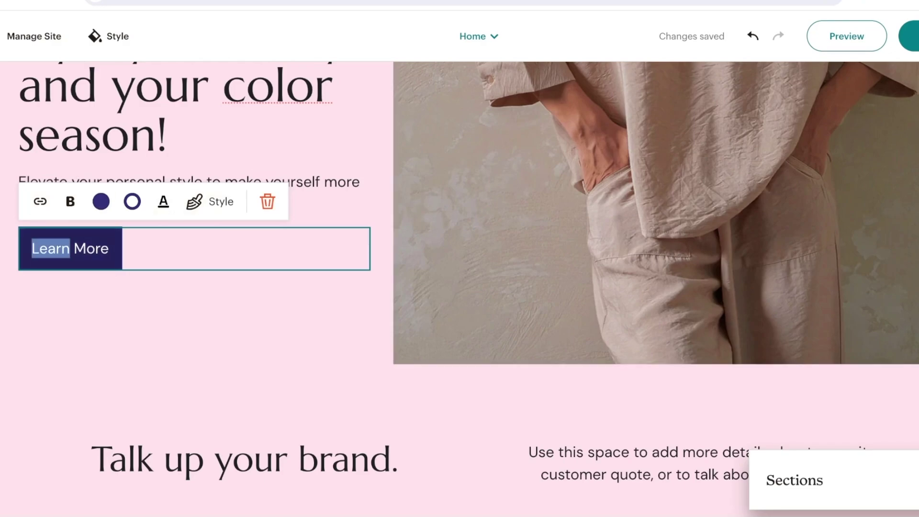
left_click(40, 201)
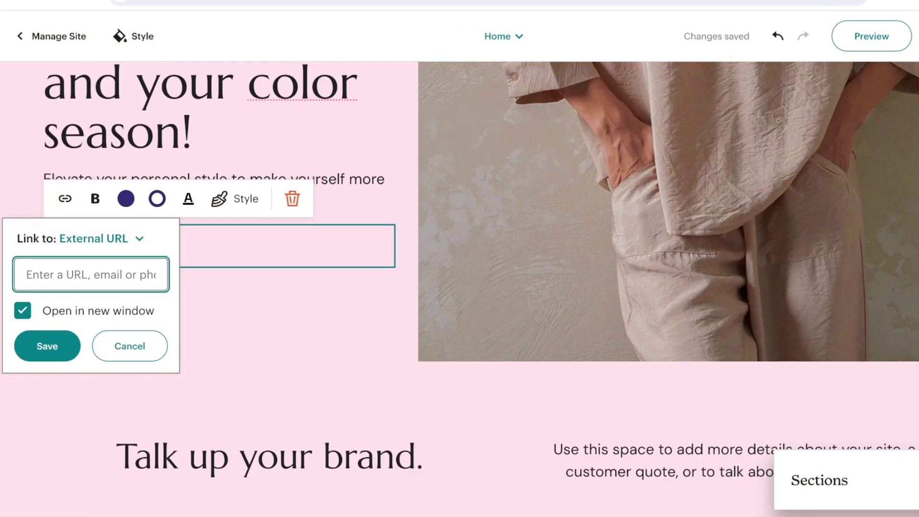
type("khaadi.com")
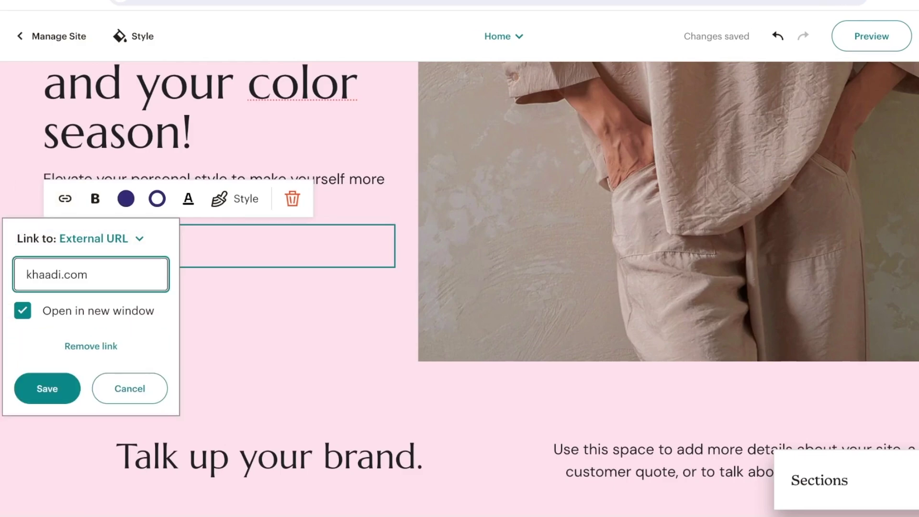
key("Return")
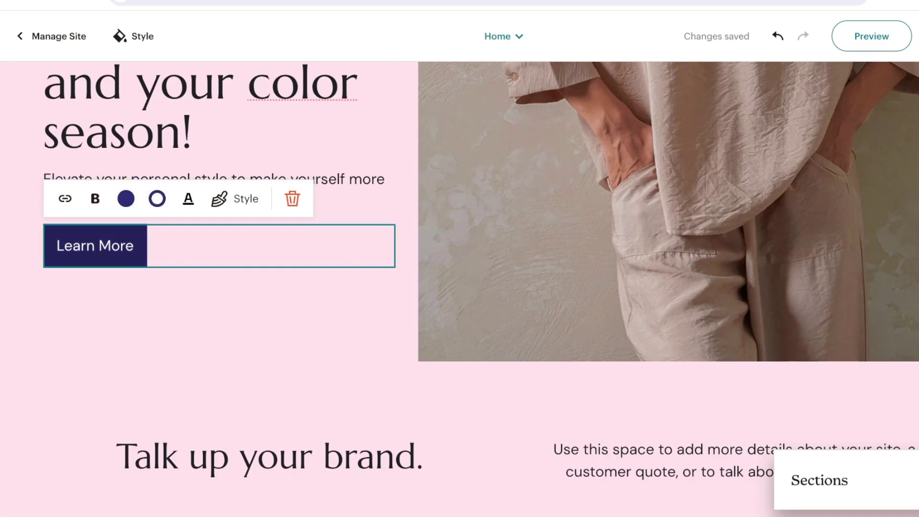
Try pink and navy for the button label, settling on a light pink text colour
left_click(188, 198)
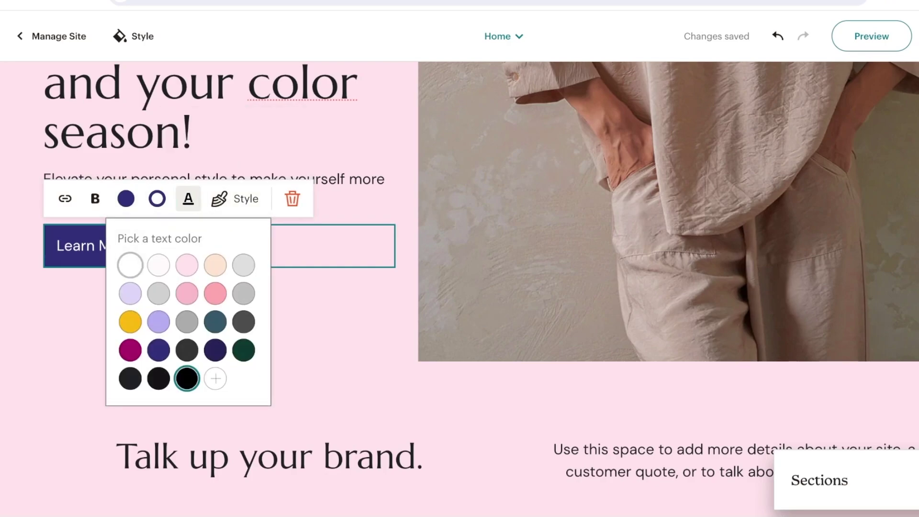
left_click(215, 293)
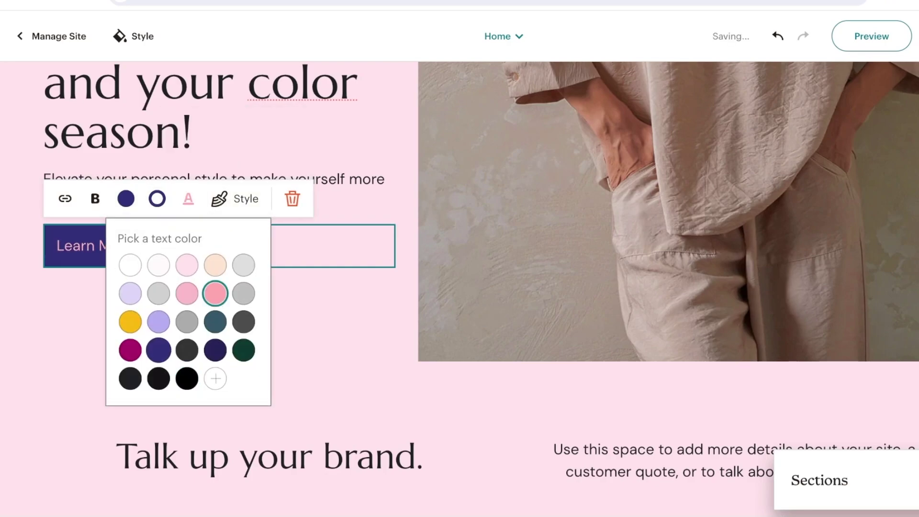
left_click(159, 350)
left_click(187, 264)
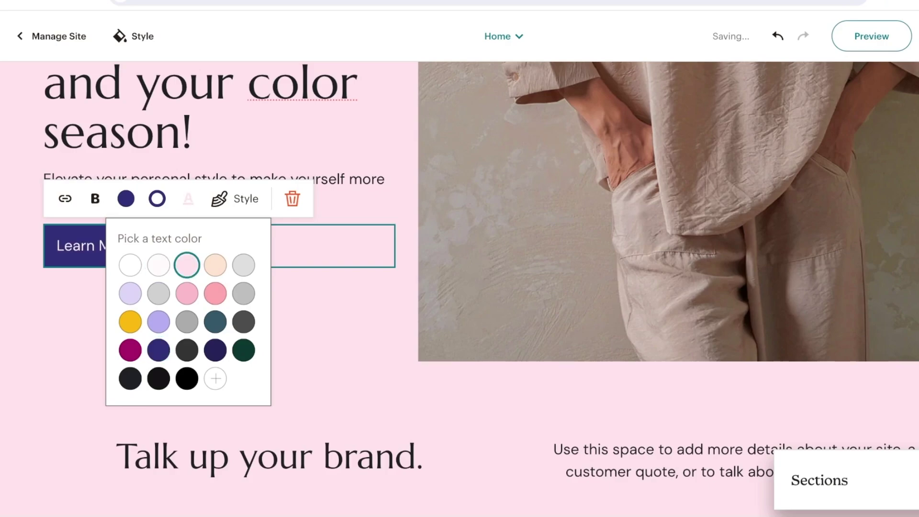
left_click(156, 198)
left_click(126, 198)
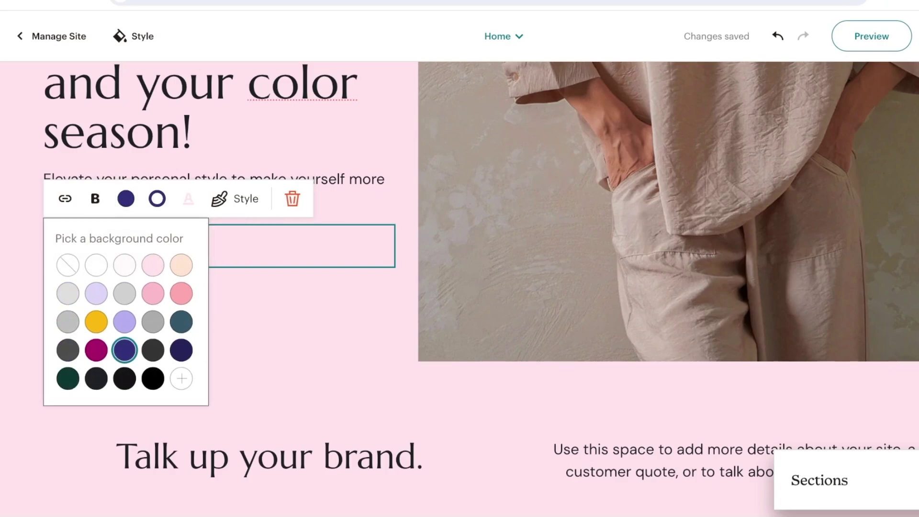
key("Escape")
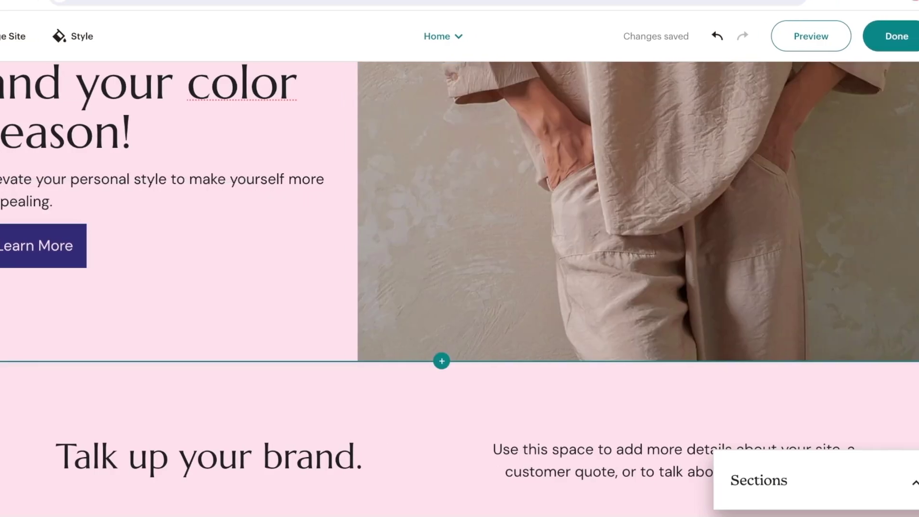
left_click(882, 479)
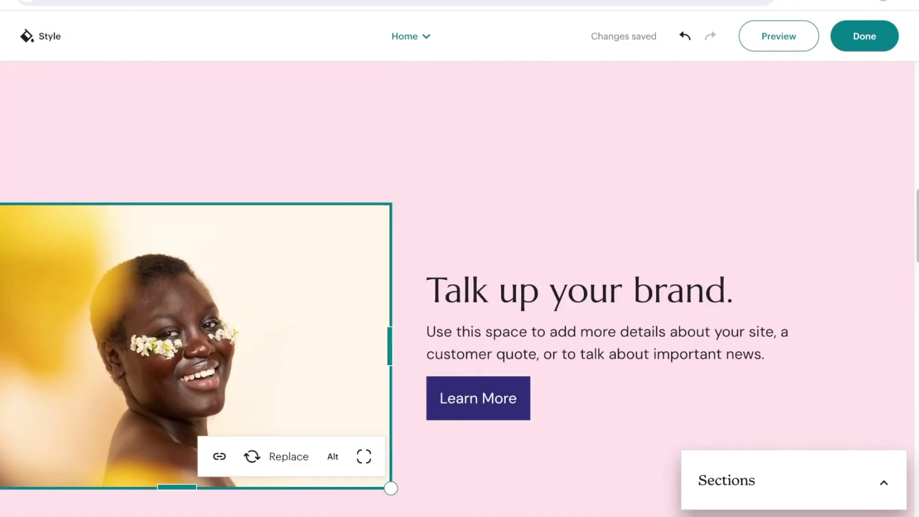
Remove both 'Talk up your brand' Text & Image sections, confirming each deletion
left_click(1, 179)
left_click(648, 334)
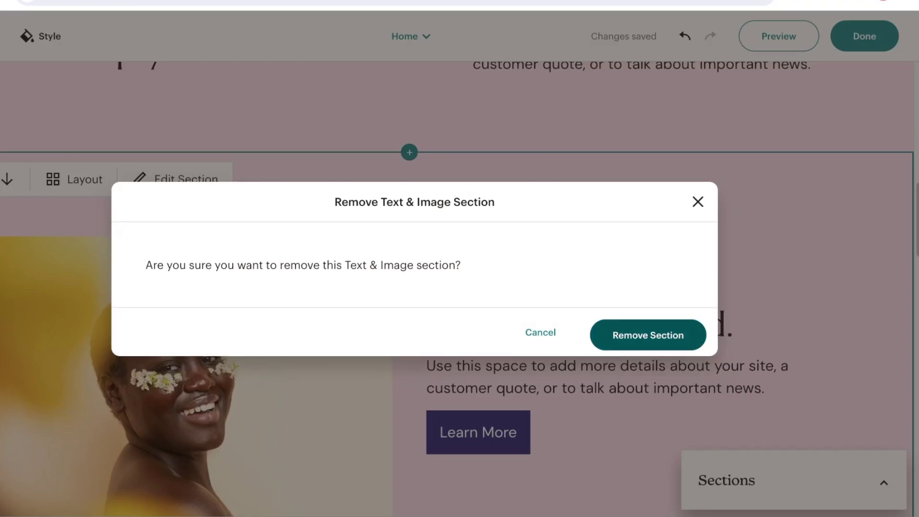
left_click(1, 179)
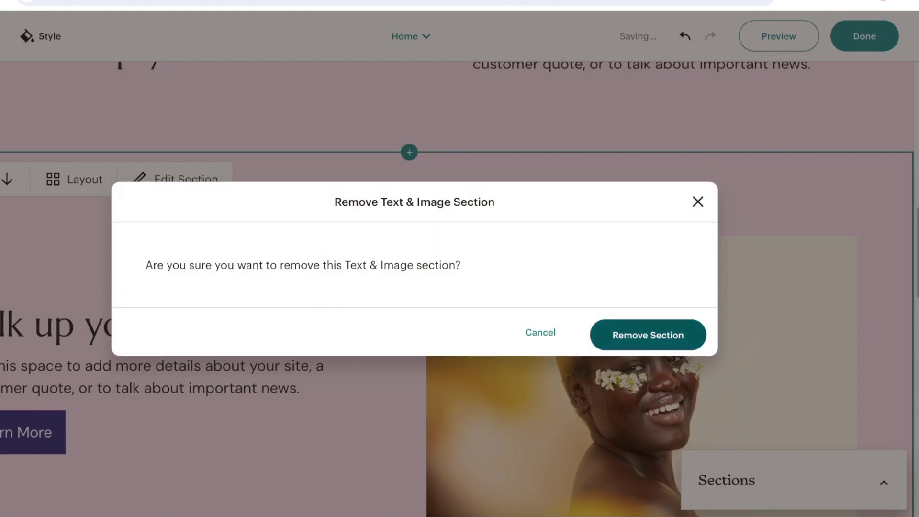
left_click(648, 334)
scroll(460, 287, "up", 10)
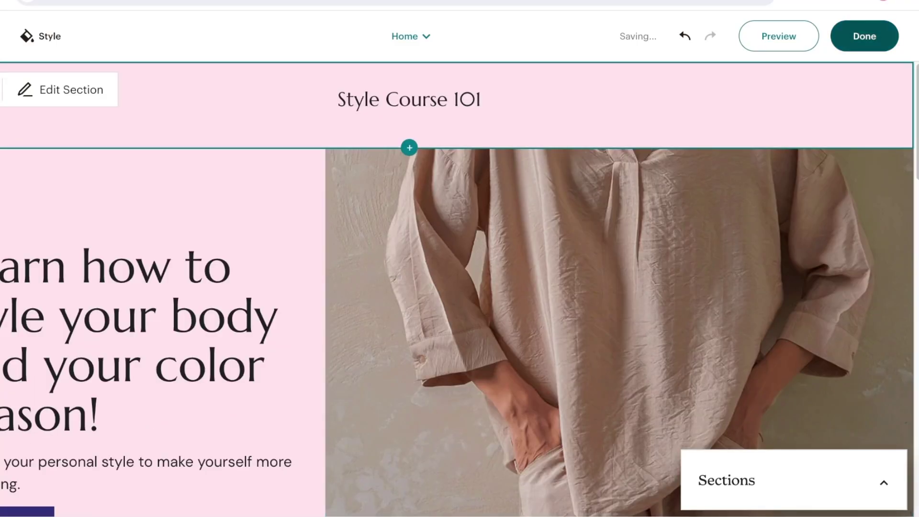
Publish Style Course 101 to style-course-101.mailchimpsites.com, accepting the terms
left_click(864, 36)
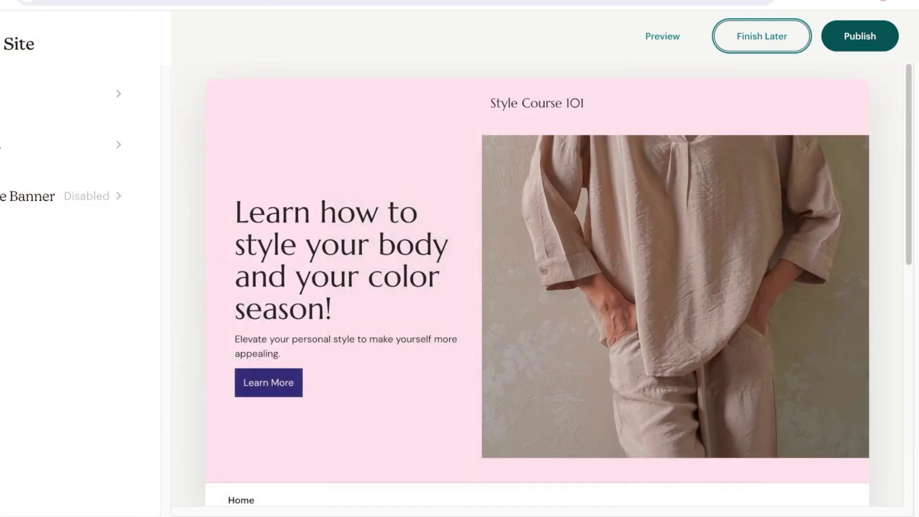
left_click(860, 36)
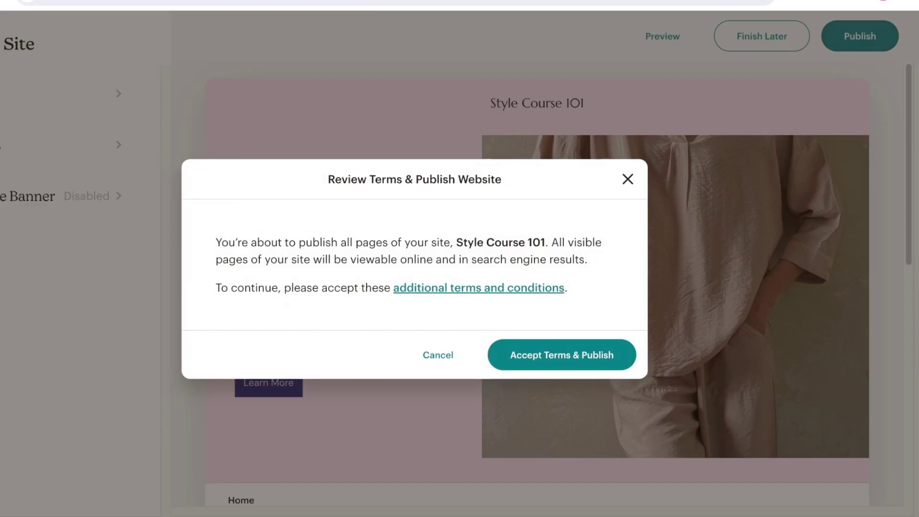
left_click(561, 355)
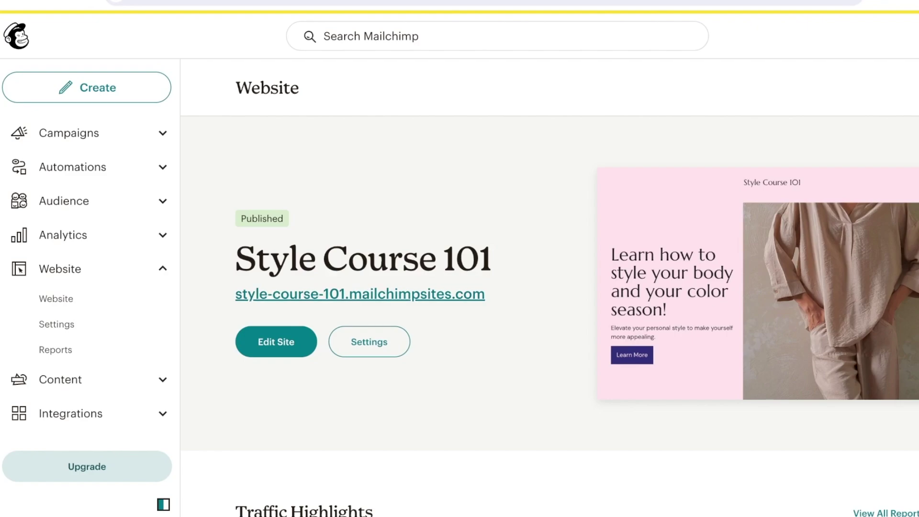
Check the published site's settings and domain edit options, then go back to the Mailchimp Home dashboard
left_click(369, 342)
scroll(591, 306, "down", 10)
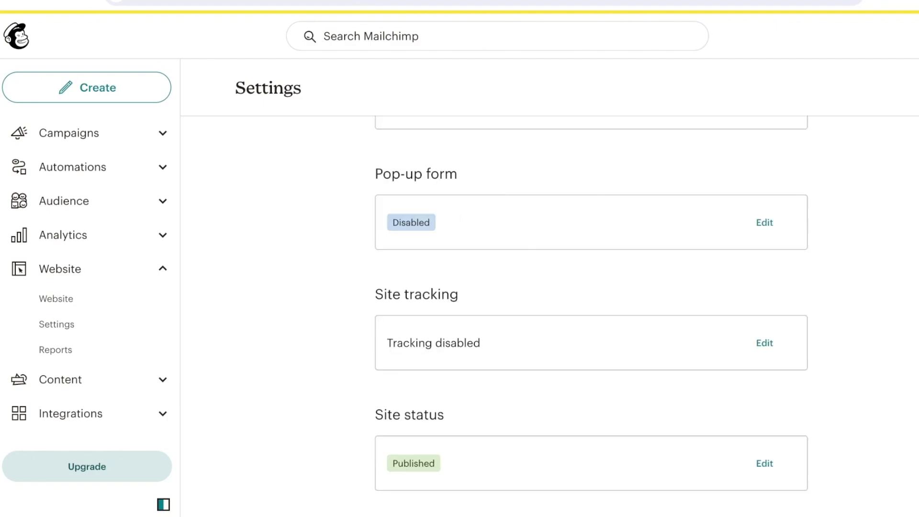
scroll(591, 306, "up", 4)
left_click(765, 312)
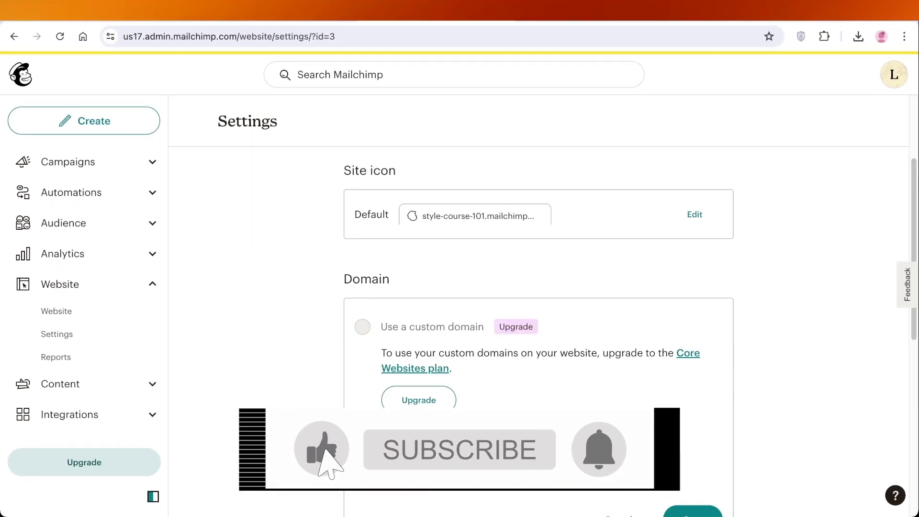
scroll(538, 306, "down", 7)
scroll(538, 307, "up", 7)
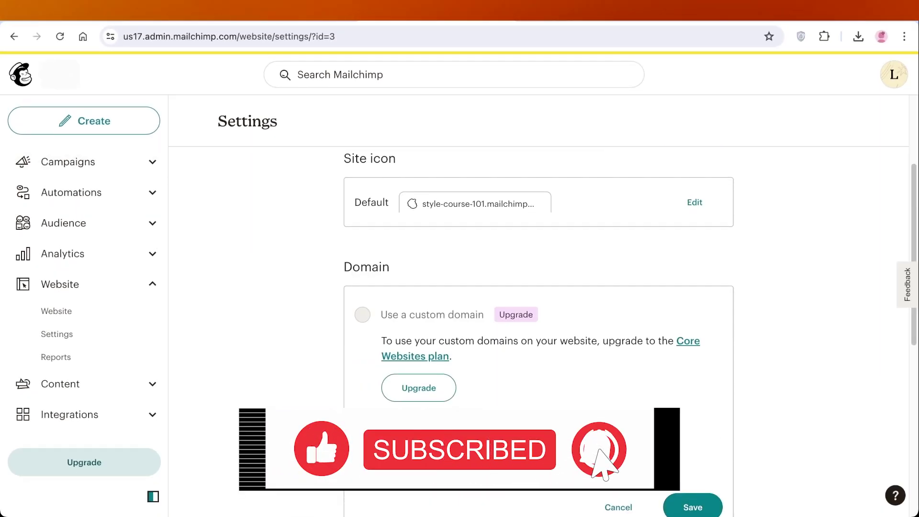
left_click(21, 74)
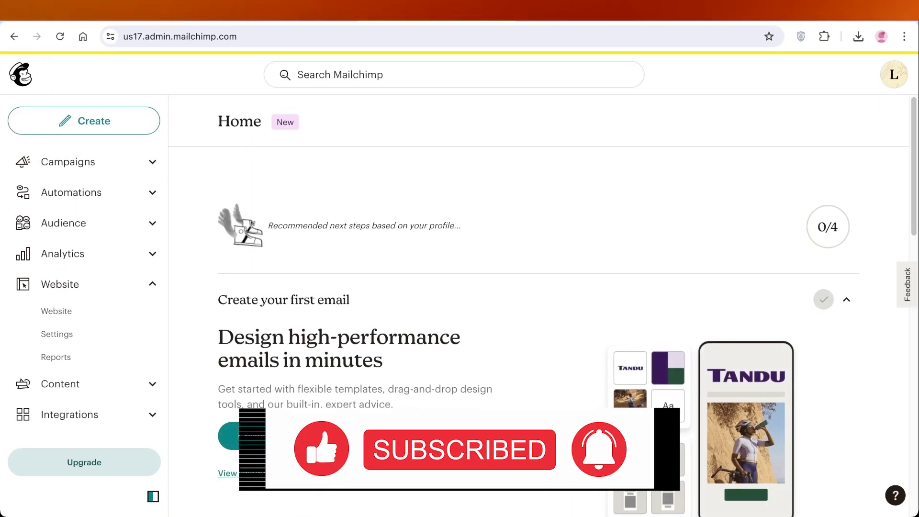